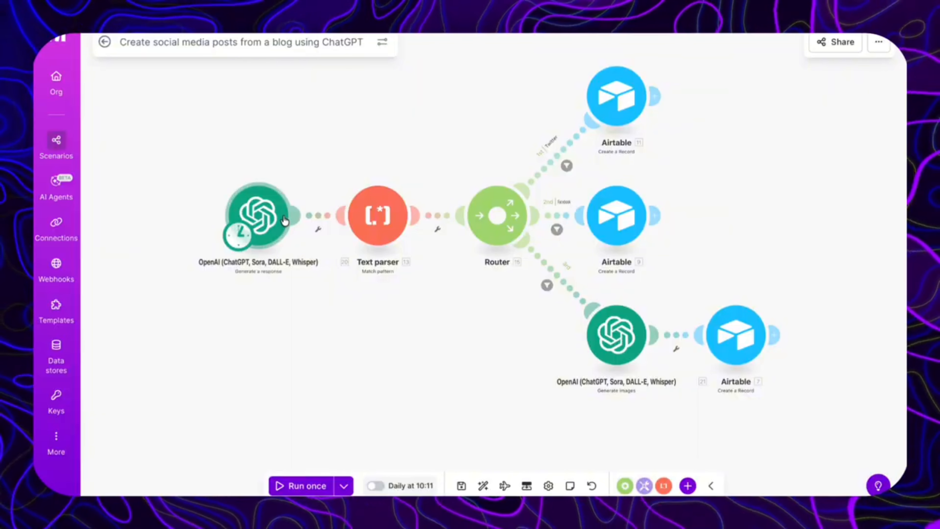
Step: Open the settings of the OpenAI Generate a response module and review its model, prompt type and prompt
{"action": "left_click_drag", "start_coordinate": [341, 376], "coordinate": [409, 388]}
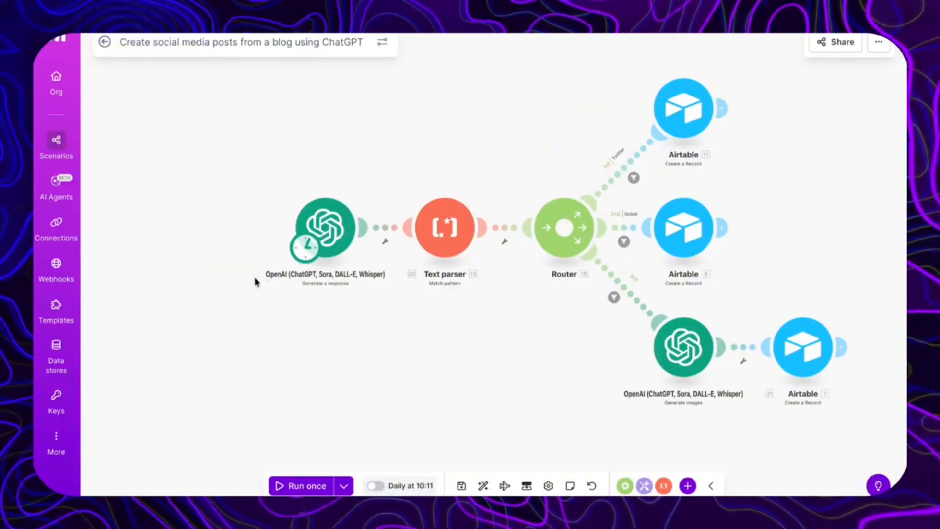
{"action": "left_click", "coordinate": [330, 239]}
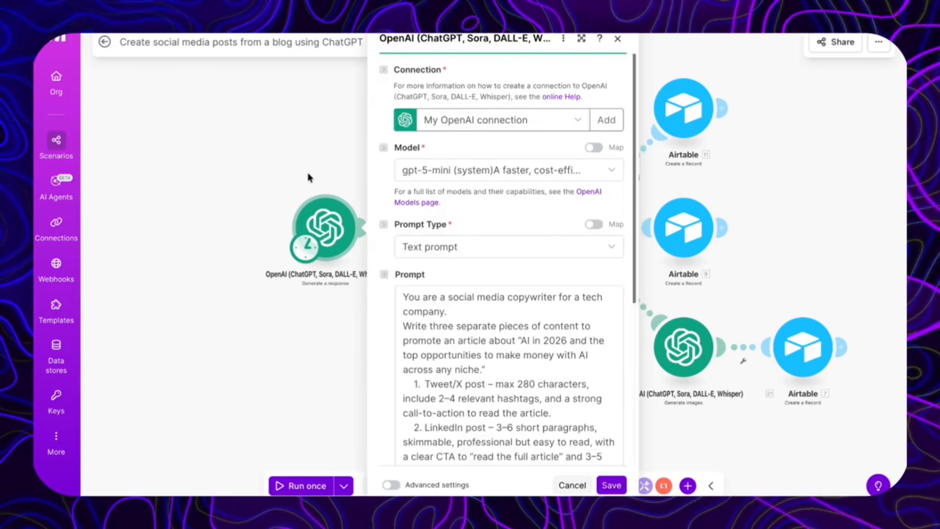
{"action": "left_click_drag", "start_coordinate": [399, 152], "coordinate": [424, 155]}
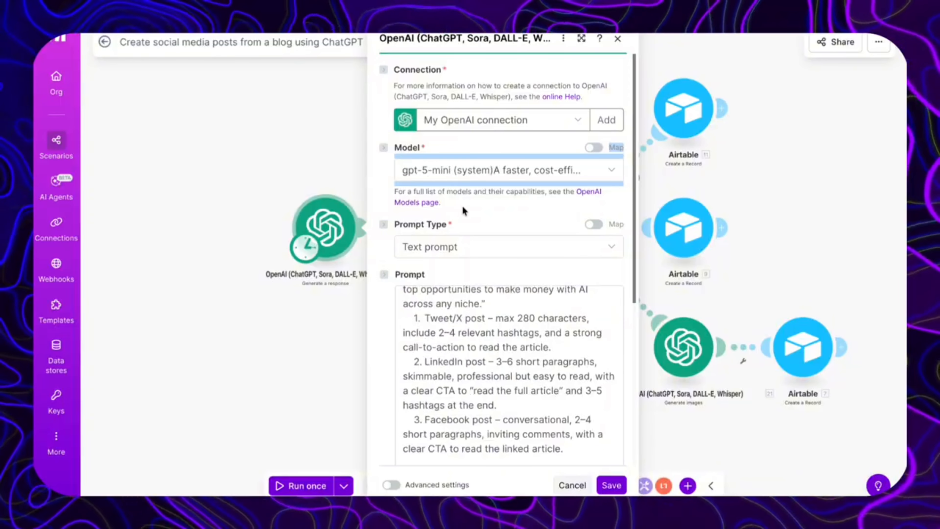
{"action": "left_click_drag", "start_coordinate": [460, 223], "coordinate": [339, 265]}
{"action": "scroll", "coordinate": [440, 264], "scroll_direction": "down", "scroll_amount": 2}
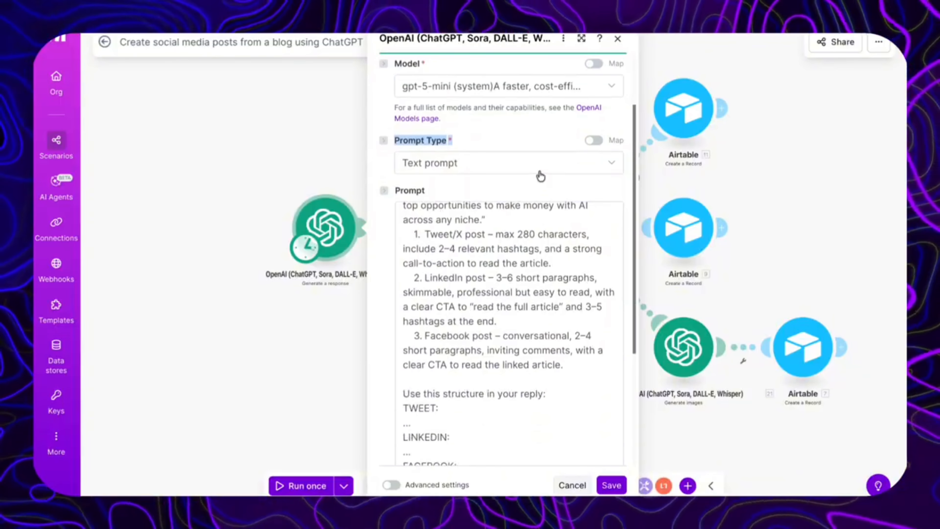
{"action": "scroll", "coordinate": [487, 265], "scroll_direction": "up", "scroll_amount": 2}
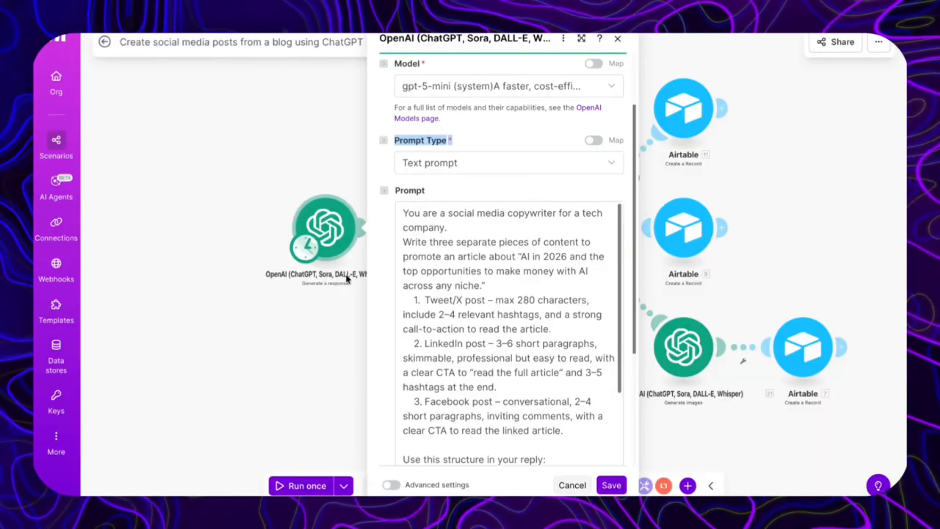
Step: Examine the copywriter role, the content task and the article topic in the module's prompt
{"action": "left_click_drag", "start_coordinate": [571, 212], "coordinate": [500, 231]}
{"action": "left_click", "coordinate": [498, 229]}
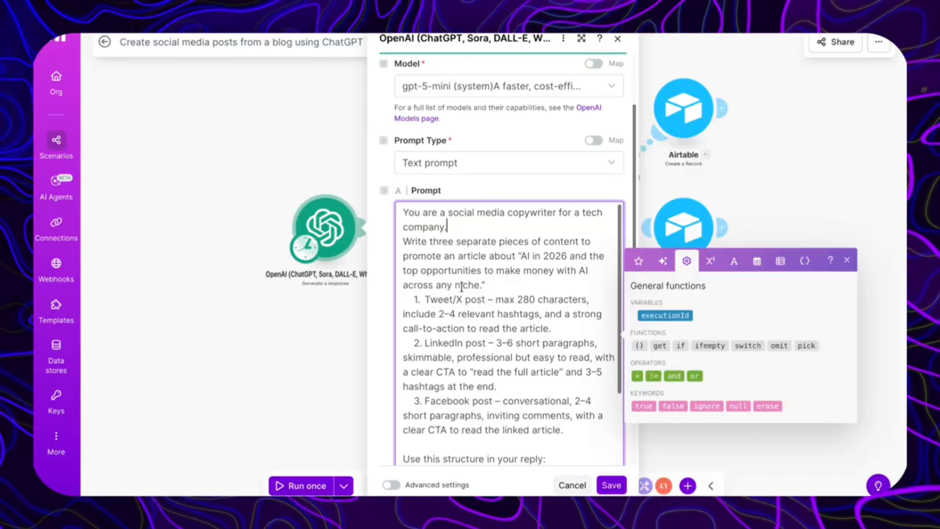
{"action": "left_click_drag", "start_coordinate": [403, 241], "coordinate": [585, 286]}
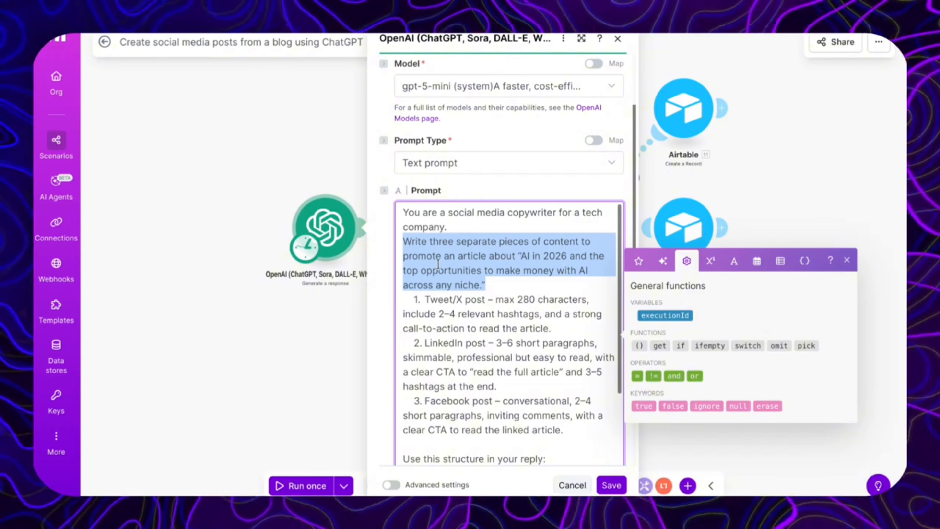
{"action": "left_click_drag", "start_coordinate": [455, 241], "coordinate": [434, 241]}
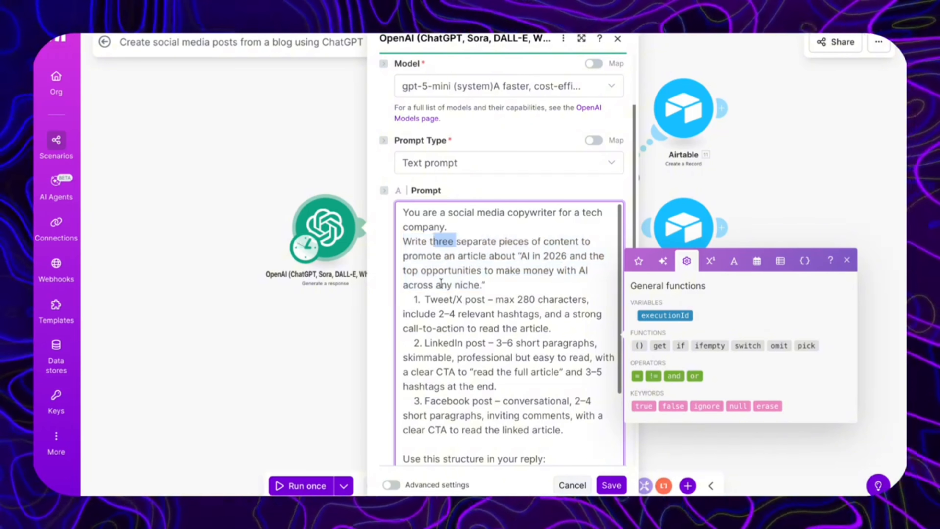
{"action": "left_click_drag", "start_coordinate": [441, 283], "coordinate": [474, 284]}
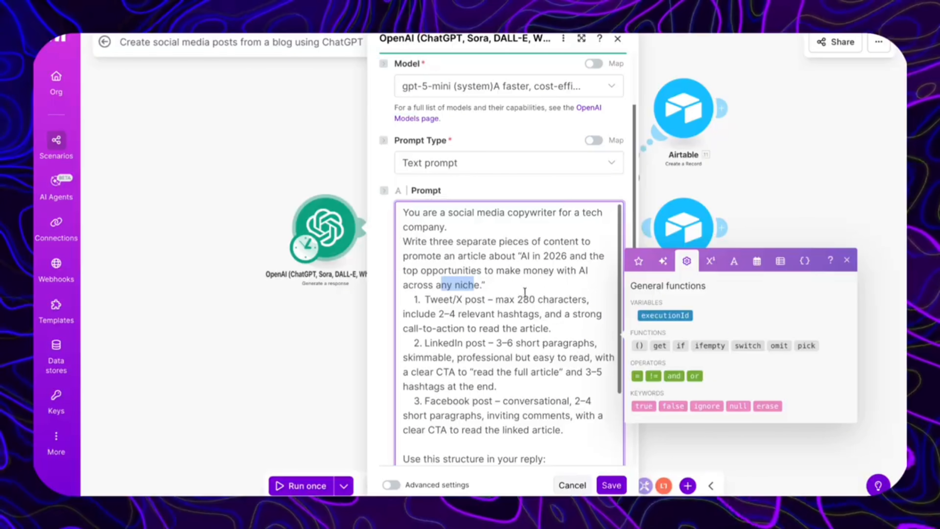
{"action": "scroll", "coordinate": [499, 307], "scroll_direction": "down", "scroll_amount": 2}
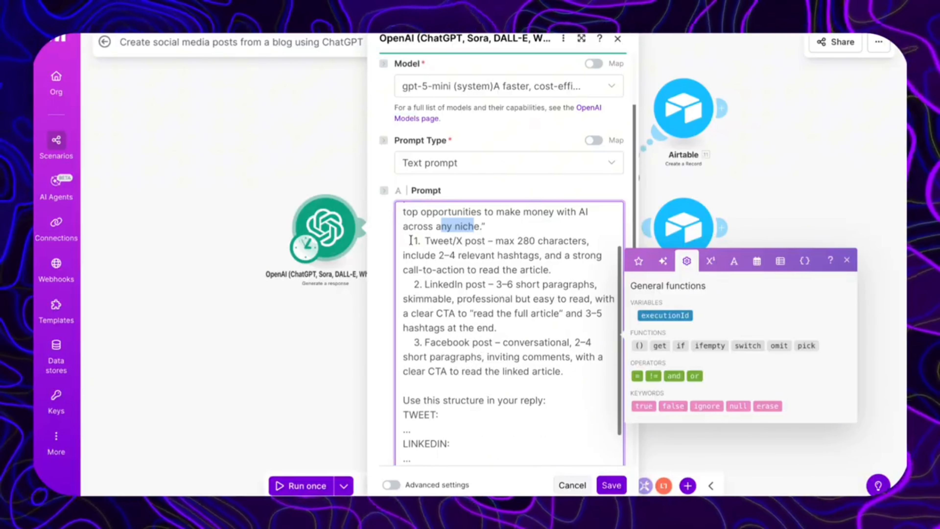
Step: Review the per-platform post requirements, the reply structure and the remaining settings, and save the module
{"action": "left_click_drag", "start_coordinate": [411, 240], "coordinate": [579, 365]}
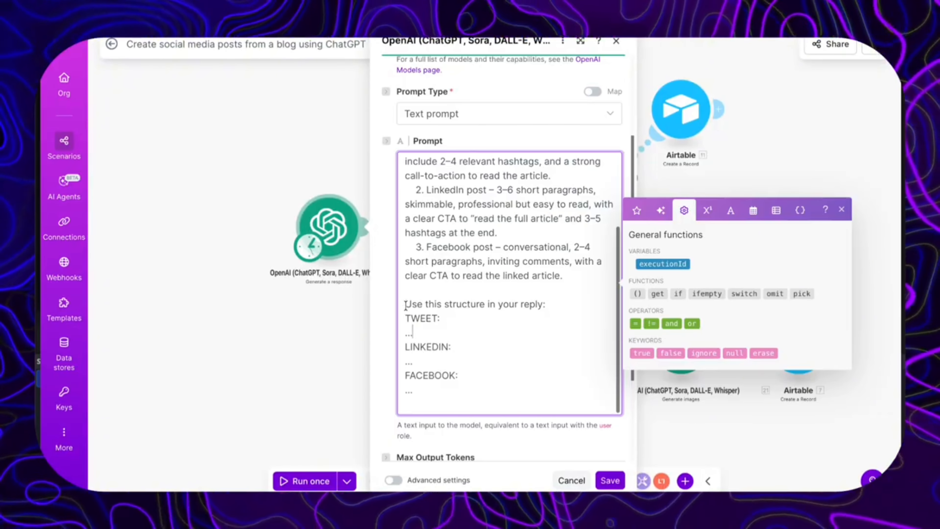
{"action": "left_click_drag", "start_coordinate": [405, 305], "coordinate": [455, 399]}
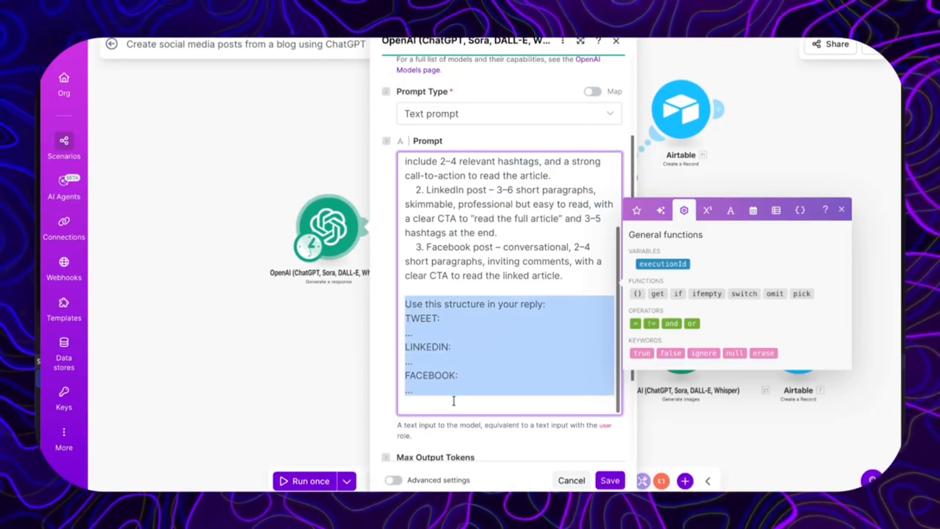
{"action": "scroll", "coordinate": [457, 285], "scroll_direction": "down", "scroll_amount": 2}
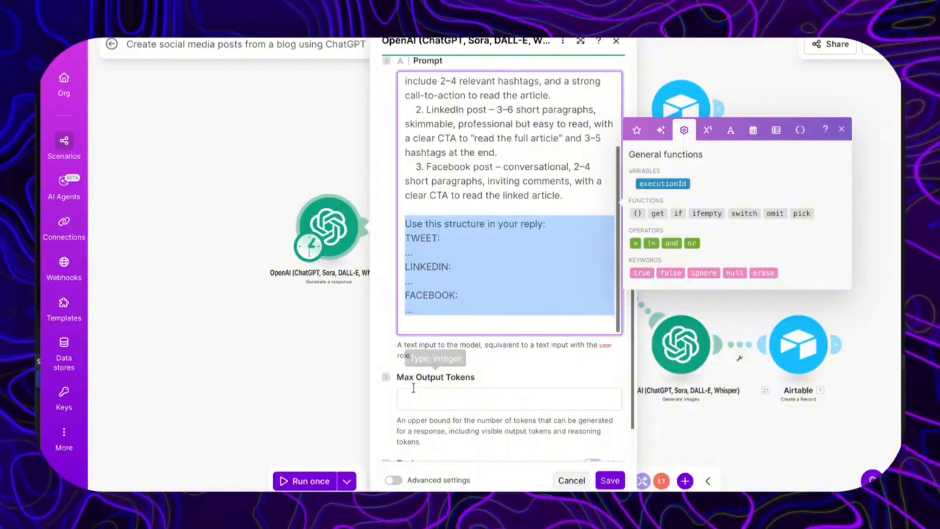
{"action": "scroll", "coordinate": [413, 387], "scroll_direction": "down", "scroll_amount": 1}
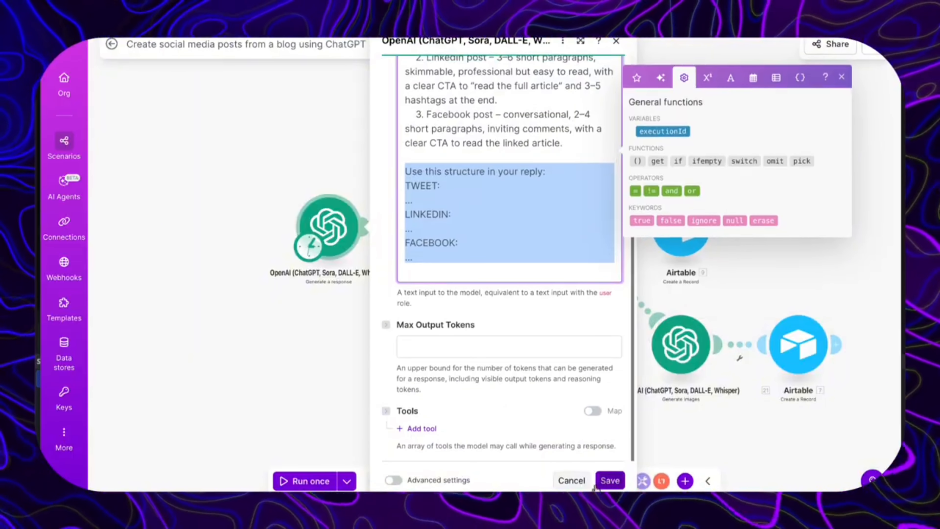
{"action": "left_click", "coordinate": [610, 480]}
Step: Run only the OpenAI Generate a response module and expand the Result in its output bundle
{"action": "right_click", "coordinate": [318, 219]}
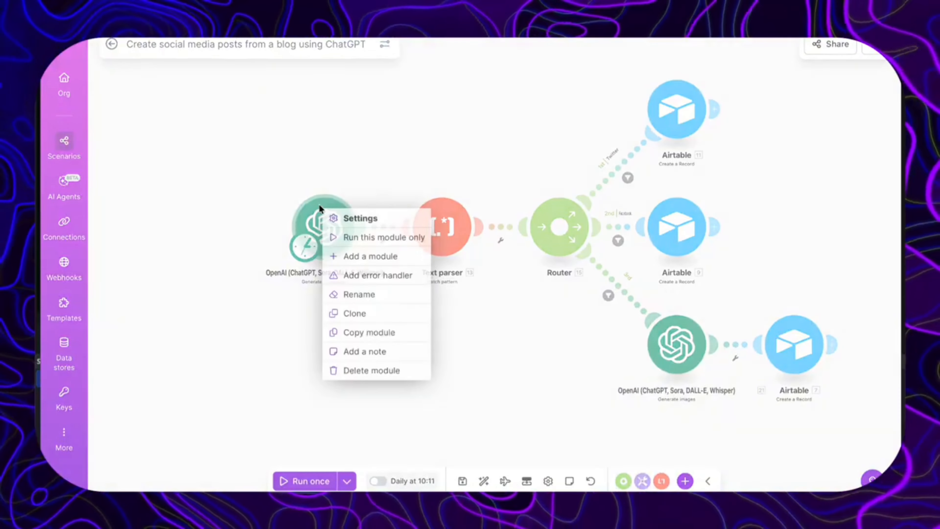
{"action": "left_click", "coordinate": [370, 237]}
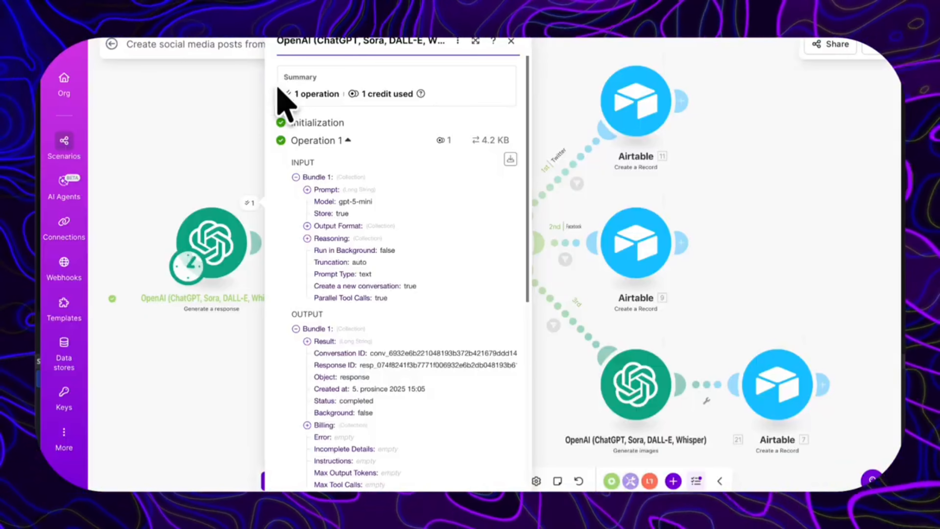
{"action": "scroll", "coordinate": [284, 274], "scroll_direction": "down", "scroll_amount": 2}
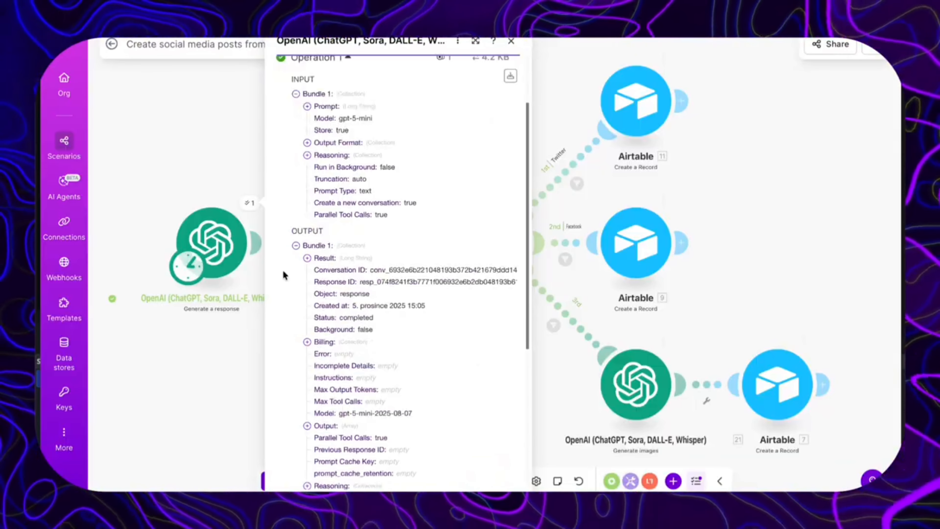
{"action": "left_click", "coordinate": [308, 260]}
{"action": "scroll", "coordinate": [352, 361], "scroll_direction": "down", "scroll_amount": 2}
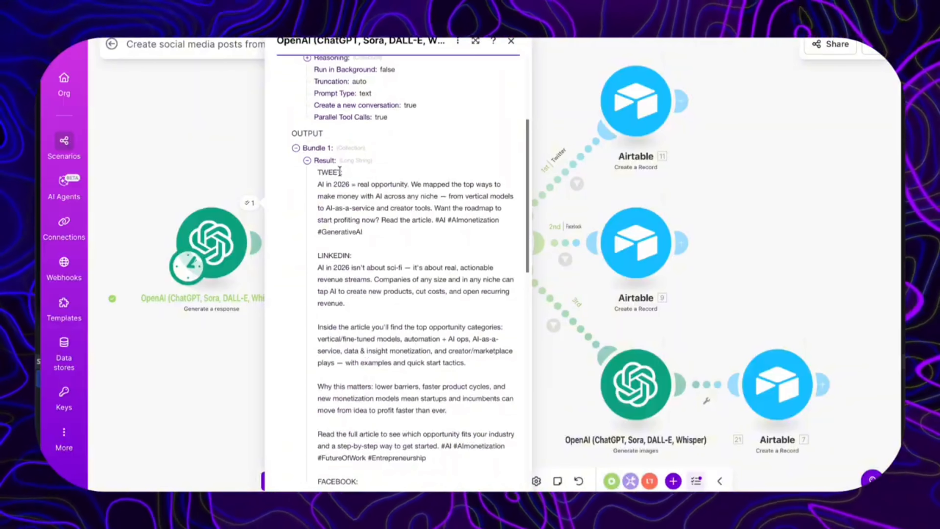
Step: Read through the generated tweet, LinkedIn and Facebook posts and the other output fields, and close the output
{"action": "scroll", "coordinate": [310, 326], "scroll_direction": "down", "scroll_amount": 5}
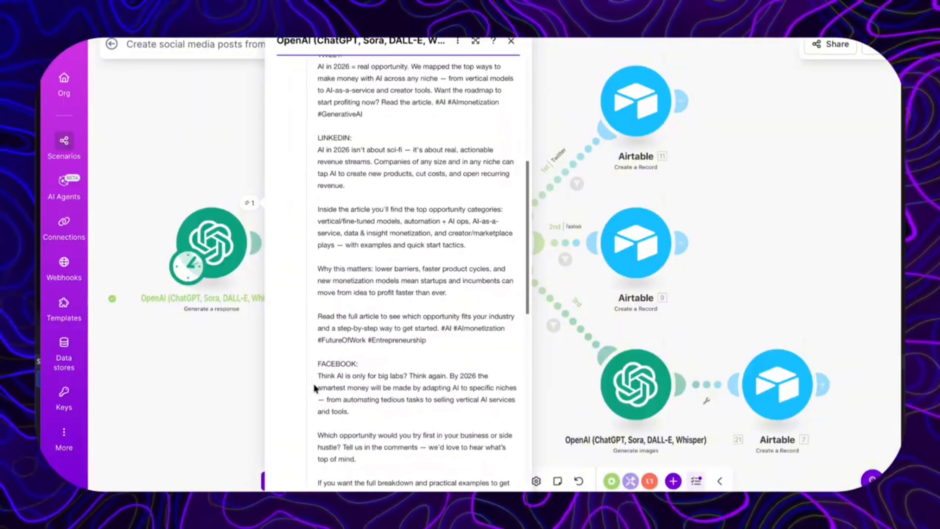
{"action": "scroll", "coordinate": [355, 293], "scroll_direction": "up", "scroll_amount": 4}
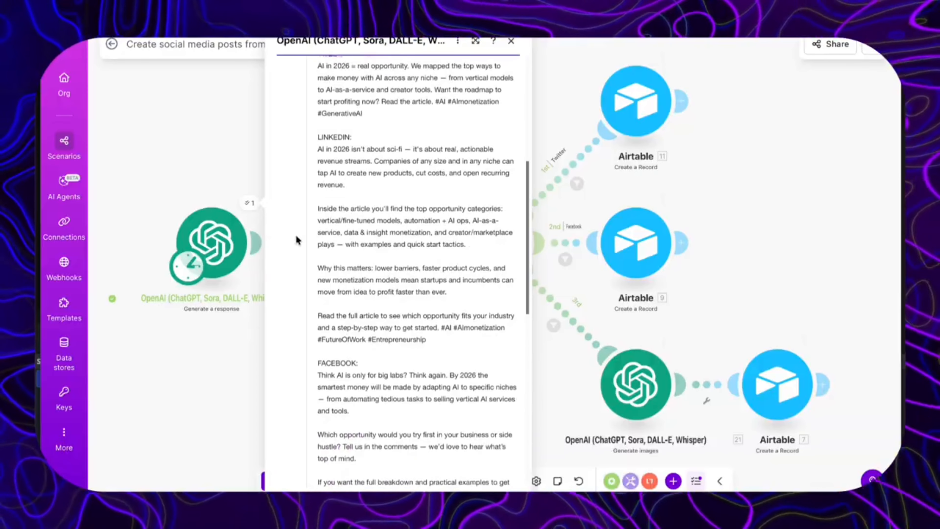
{"action": "scroll", "coordinate": [454, 321], "scroll_direction": "down", "scroll_amount": 9}
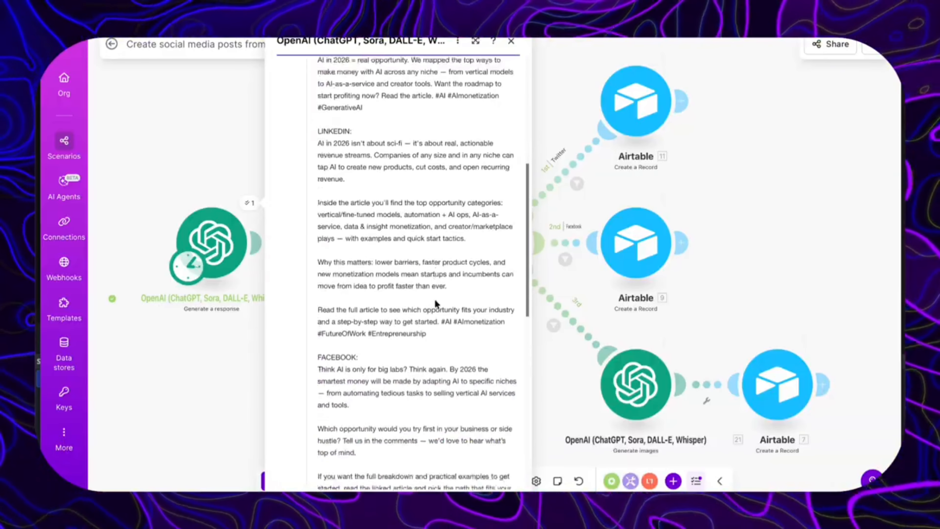
{"action": "left_click", "coordinate": [307, 245]}
{"action": "scroll", "coordinate": [320, 304], "scroll_direction": "down", "scroll_amount": 2}
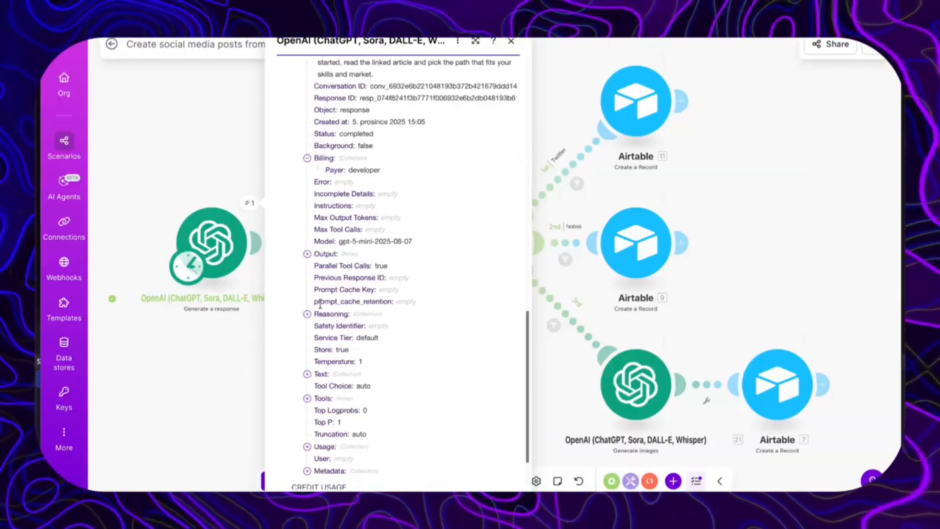
{"action": "scroll", "coordinate": [358, 292], "scroll_direction": "up", "scroll_amount": 6}
{"action": "scroll", "coordinate": [399, 375], "scroll_direction": "down", "scroll_amount": 8}
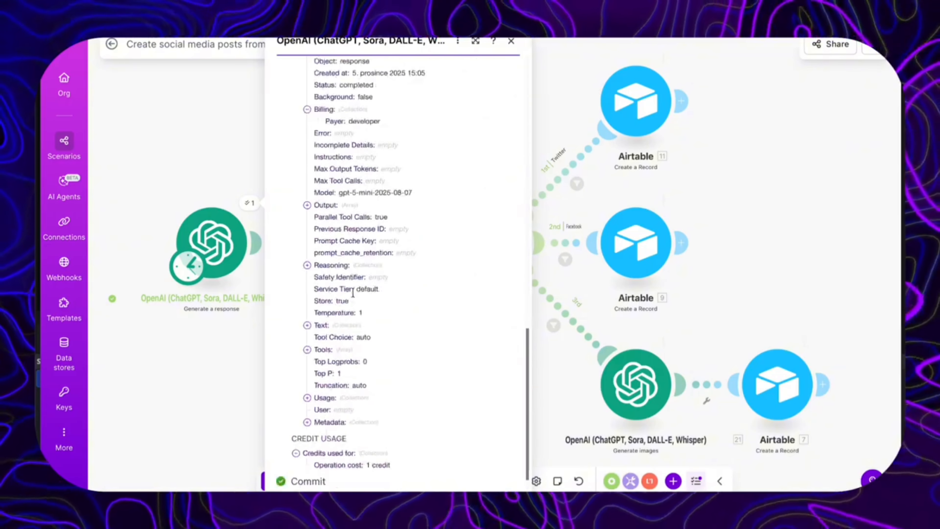
{"action": "scroll", "coordinate": [398, 375], "scroll_direction": "up", "scroll_amount": 10}
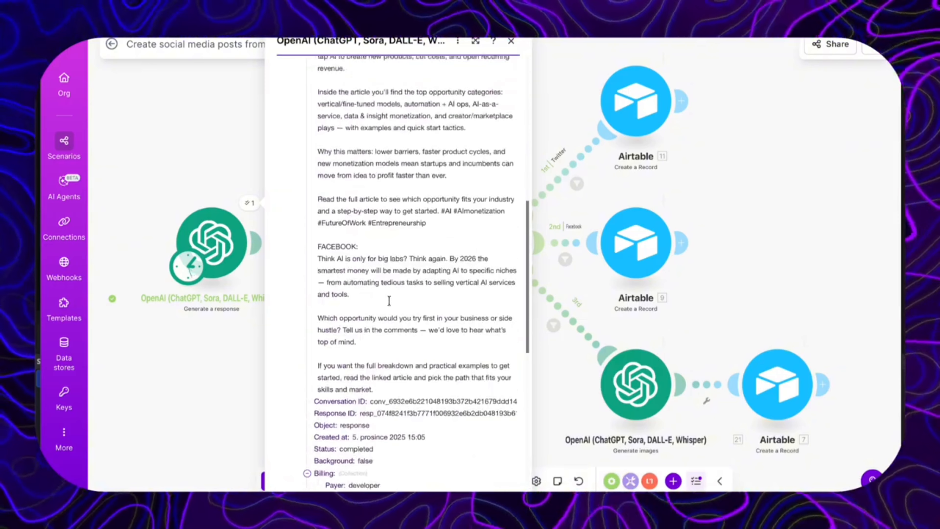
{"action": "scroll", "coordinate": [402, 156], "scroll_direction": "up", "scroll_amount": 6}
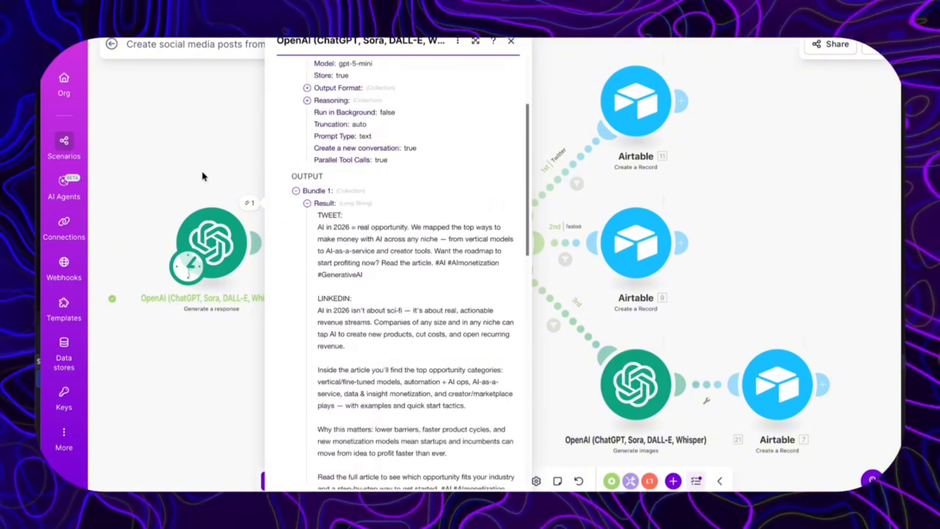
{"action": "left_click", "coordinate": [201, 170]}
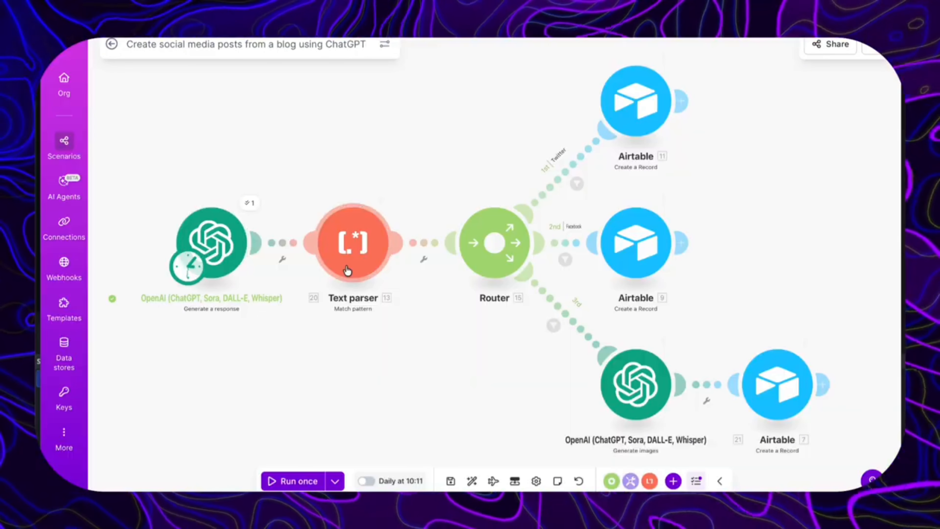
Step: Add an empty module to the free canvas area below the OpenAI Generate a response module
{"action": "right_click", "coordinate": [360, 256]}
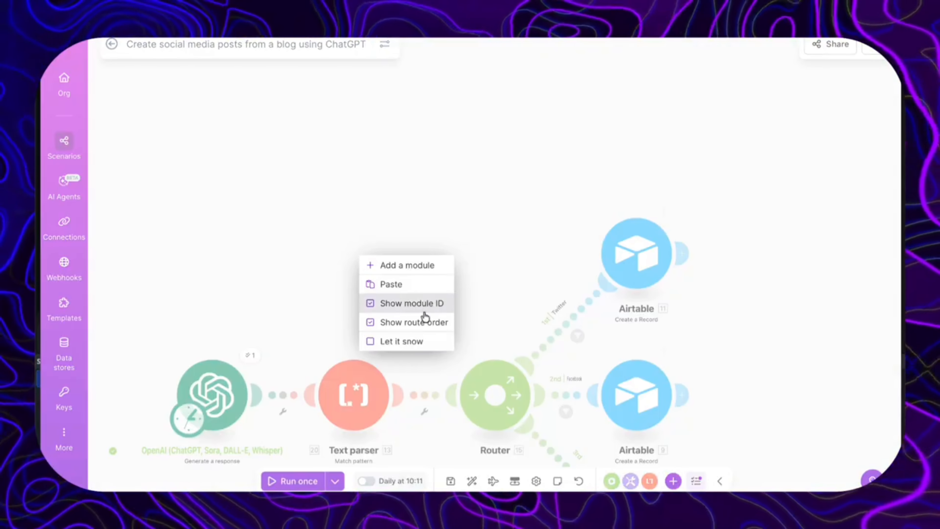
{"action": "left_click", "coordinate": [396, 273]}
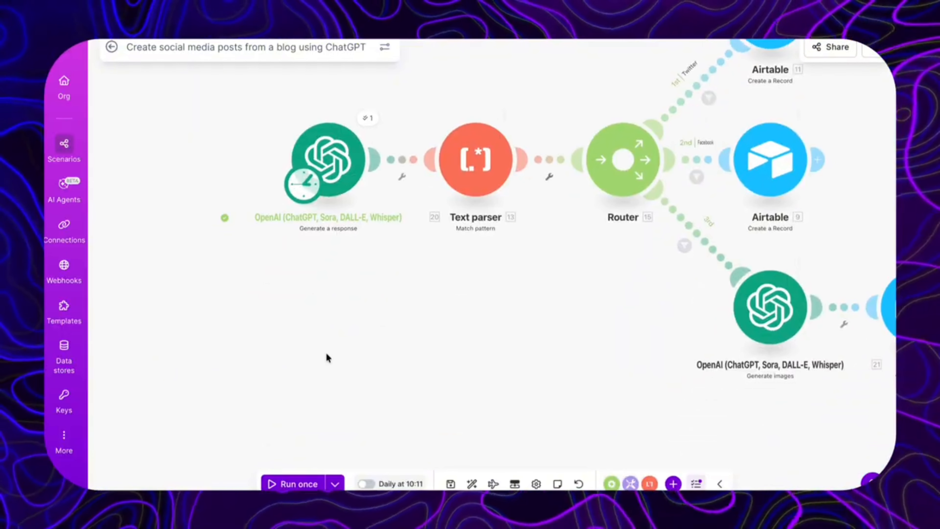
{"action": "right_click", "coordinate": [337, 346]}
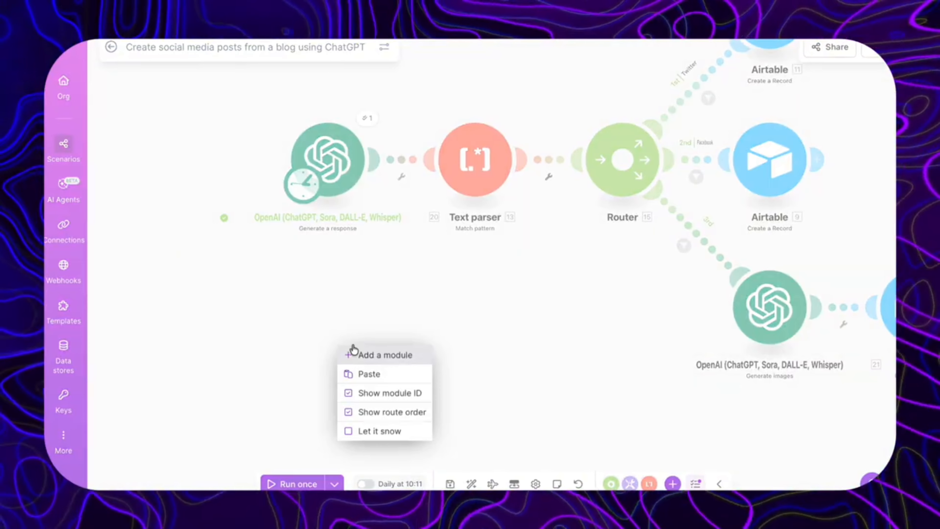
{"action": "left_click", "coordinate": [353, 351]}
{"action": "left_click", "coordinate": [333, 350]}
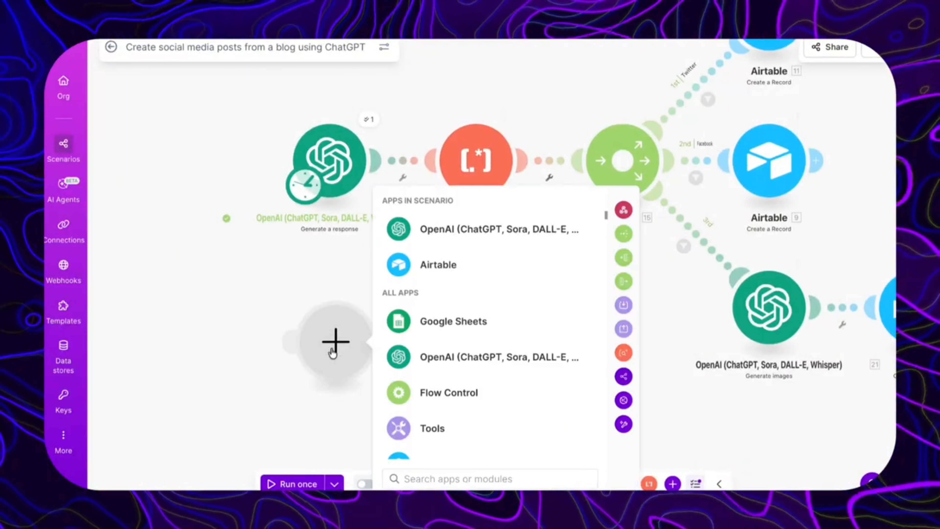
Step: Set the empty module to the Text parser app's Match pattern transformer
{"action": "scroll", "coordinate": [481, 370], "scroll_direction": "down", "scroll_amount": 5}
{"action": "scroll", "coordinate": [456, 395], "scroll_direction": "down", "scroll_amount": 2}
{"action": "left_click", "coordinate": [456, 395]}
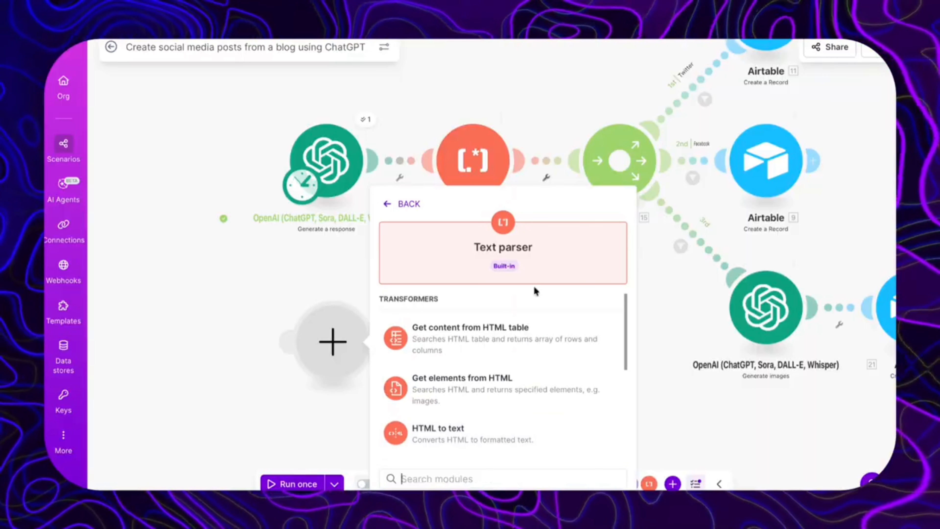
{"action": "scroll", "coordinate": [418, 418], "scroll_direction": "down", "scroll_amount": 3}
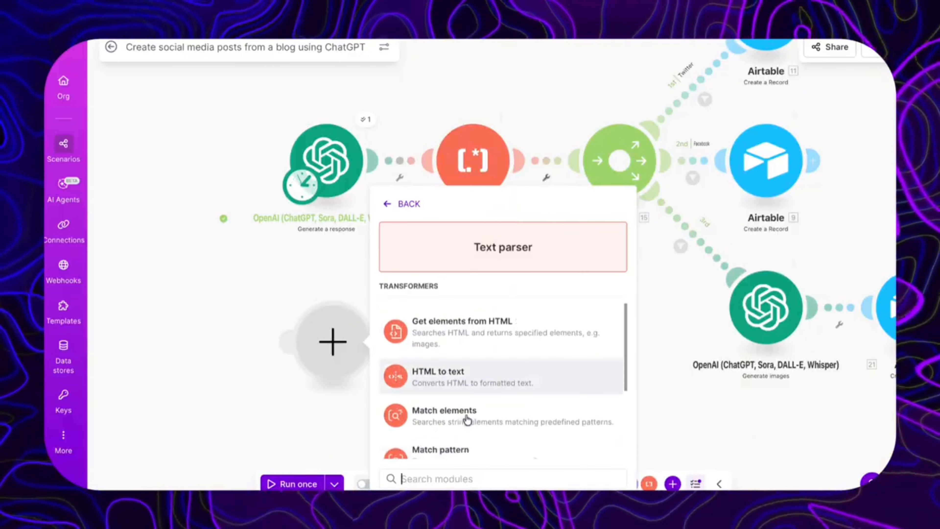
{"action": "left_click_drag", "start_coordinate": [475, 217], "coordinate": [460, 300]}
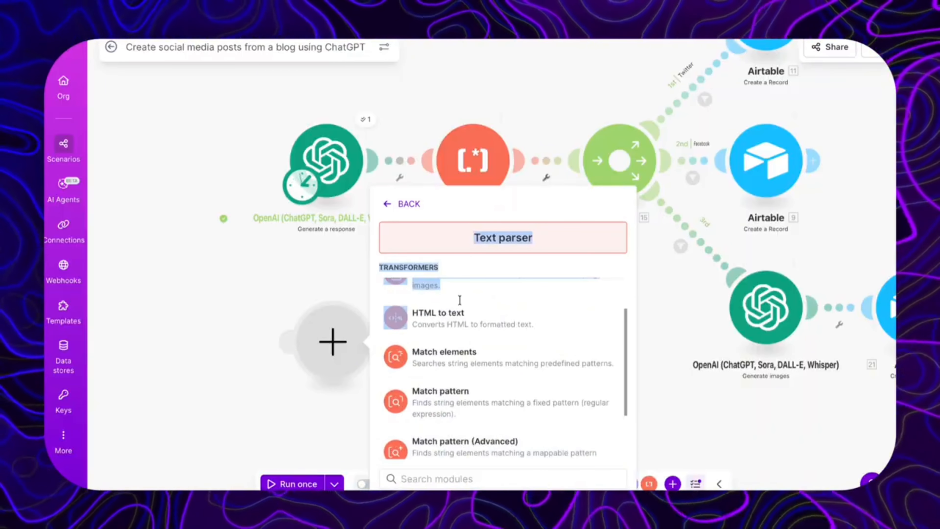
{"action": "left_click_drag", "start_coordinate": [507, 139], "coordinate": [513, 100]}
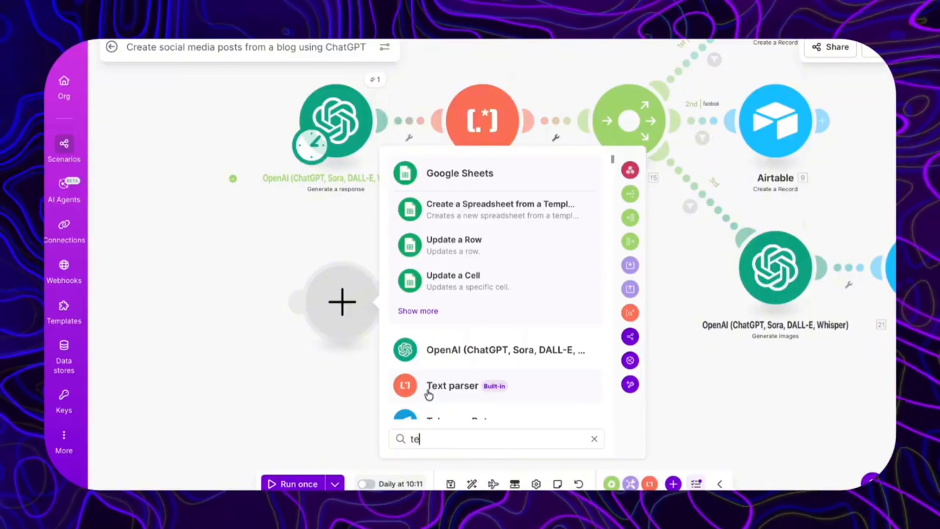
{"action": "left_click", "coordinate": [431, 393]}
{"action": "scroll", "coordinate": [438, 394], "scroll_direction": "down", "scroll_amount": 2}
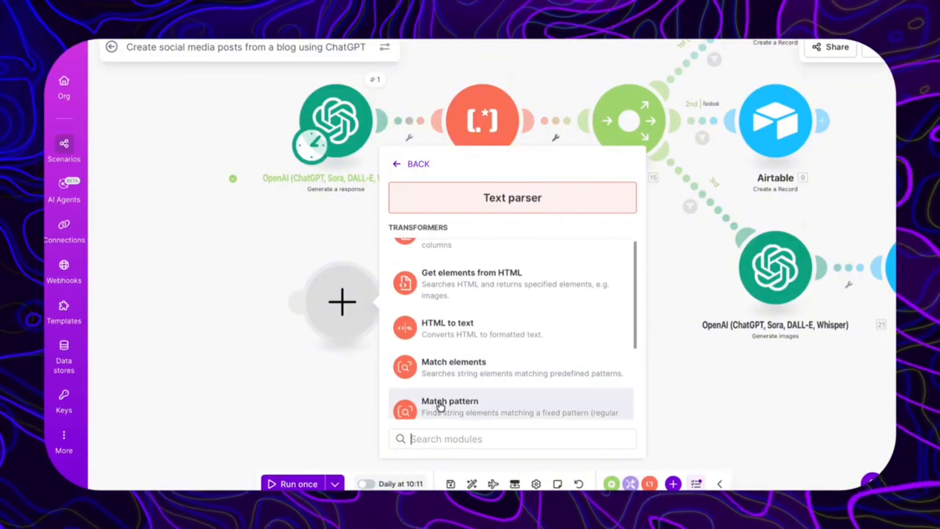
{"action": "scroll", "coordinate": [440, 406], "scroll_direction": "down", "scroll_amount": 1}
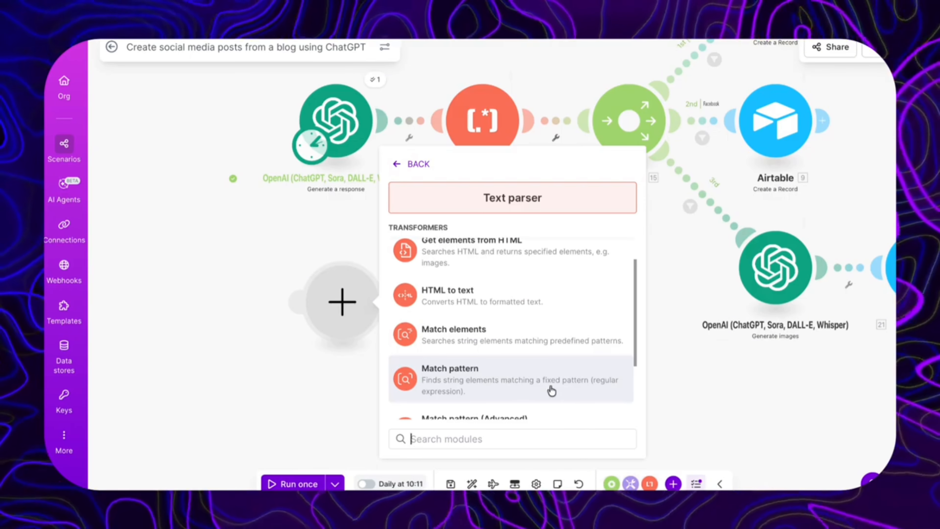
{"action": "scroll", "coordinate": [529, 389], "scroll_direction": "down", "scroll_amount": 1}
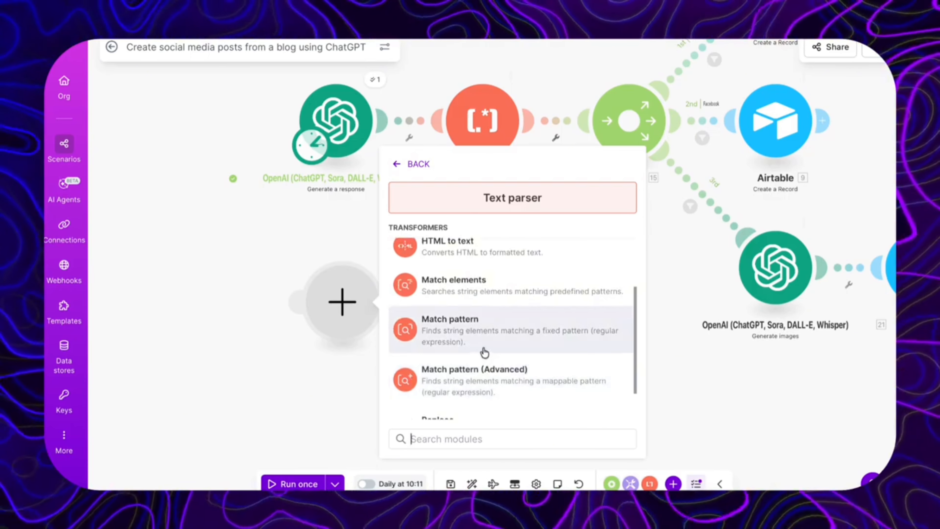
{"action": "left_click", "coordinate": [488, 345]}
Step: Read the new Match pattern module's Pattern help on regular expressions and named capture groups
{"action": "left_click", "coordinate": [452, 98]}
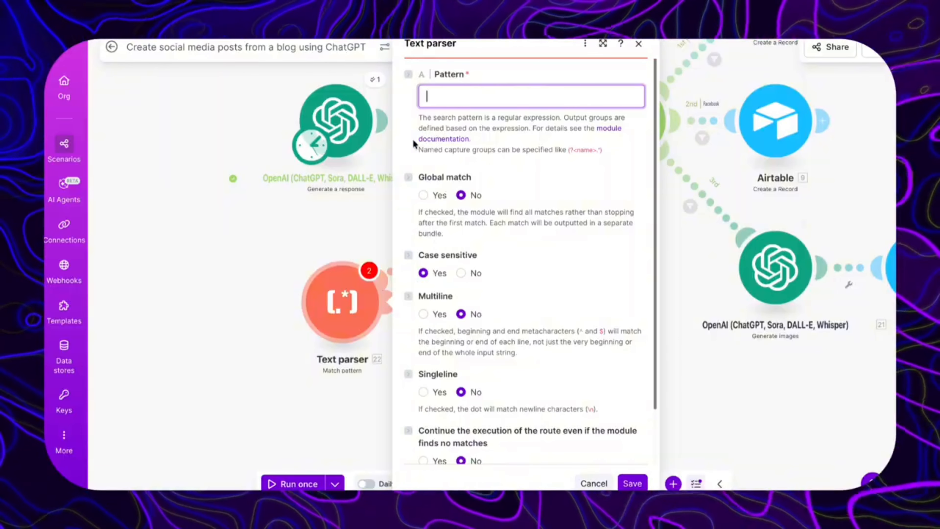
{"action": "left_click_drag", "start_coordinate": [418, 117], "coordinate": [504, 129]}
{"action": "left_click", "coordinate": [504, 129]}
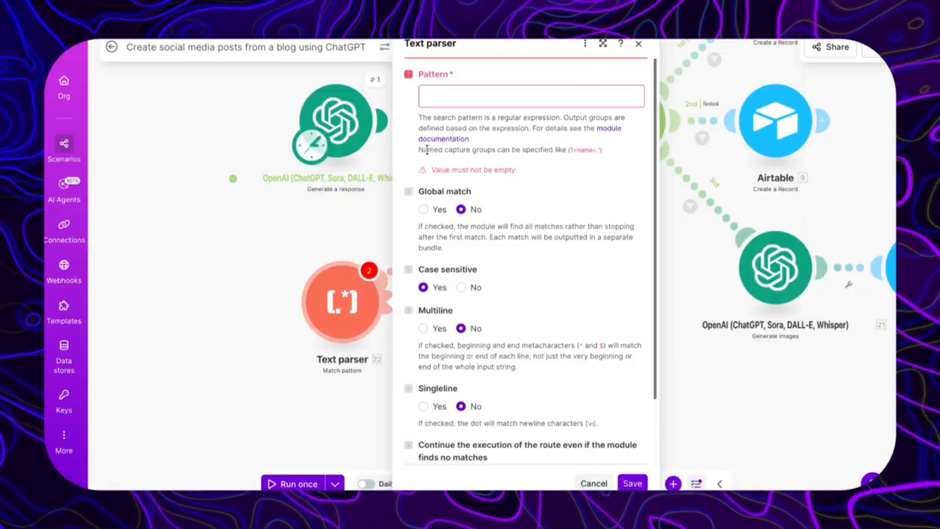
{"action": "left_click_drag", "start_coordinate": [420, 149], "coordinate": [610, 153]}
{"action": "left_click", "coordinate": [478, 104]}
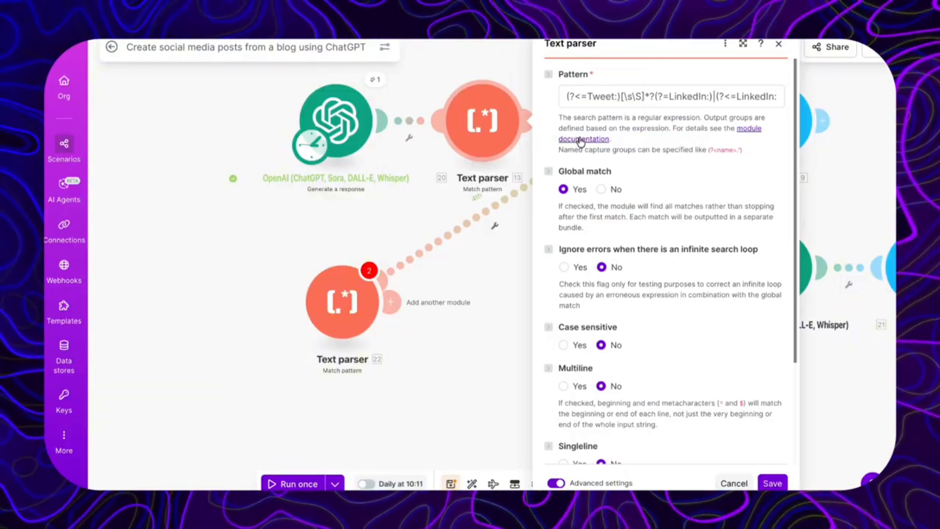
Step: Examine the full regular expression in the Text parser beside the OpenAI module, from its Tweet part through LinkedIn to Facebook
{"action": "left_click_drag", "start_coordinate": [567, 95], "coordinate": [600, 97]}
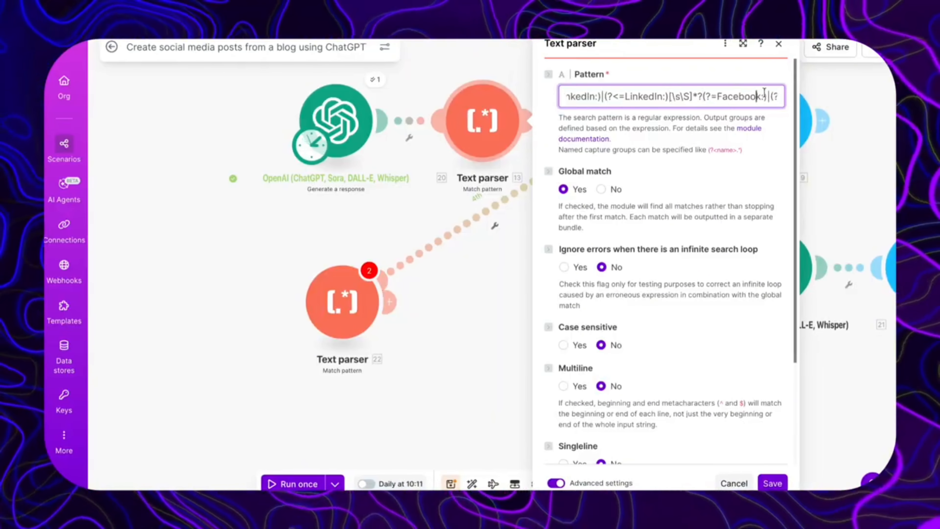
{"action": "key", "text": "Right"}
{"action": "key", "text": "Right"}
{"action": "key", "text": "Right"}
{"action": "key", "text": "Right"}
{"action": "key", "text": "Right"}
{"action": "key", "text": "Right"}
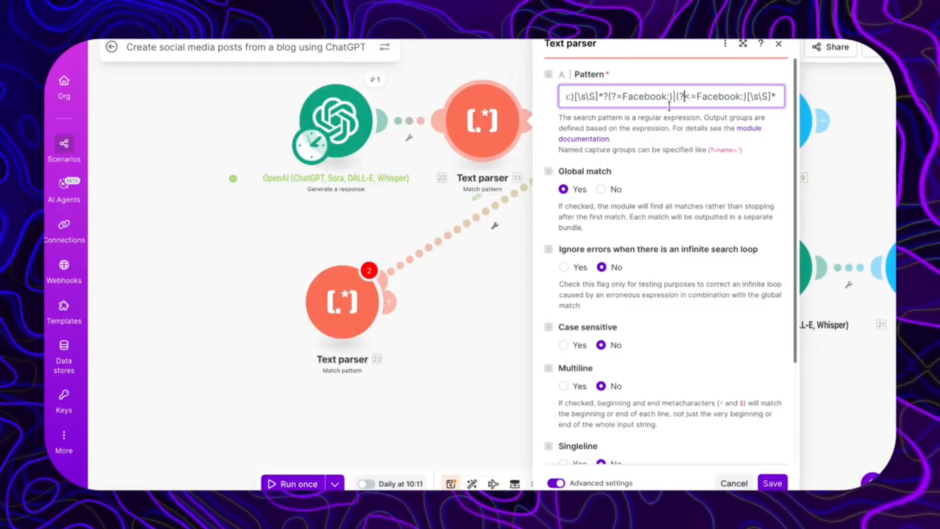
{"action": "key", "text": "ctrl+a"}
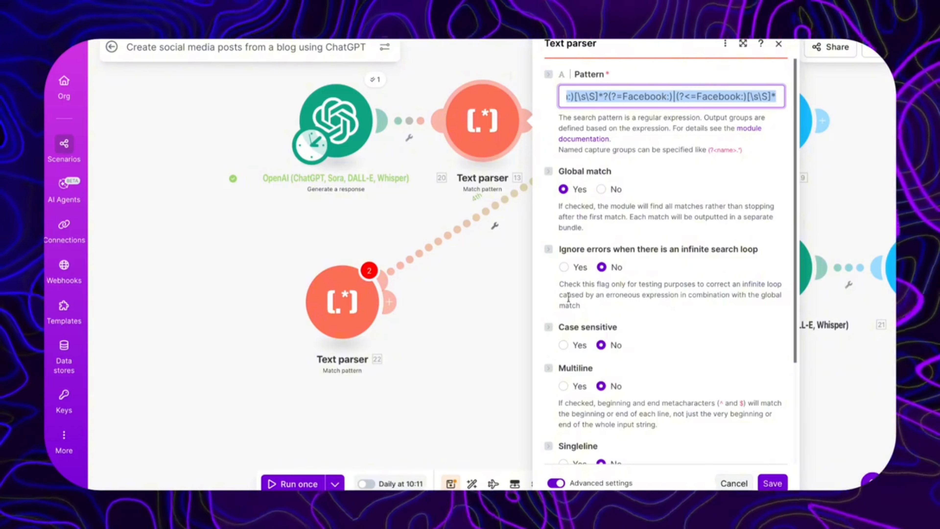
Step: Delete the extra Text parser module below the main flow and reread the labelled posts in the OpenAI output
{"action": "right_click", "coordinate": [338, 333]}
{"action": "left_click", "coordinate": [365, 475]}
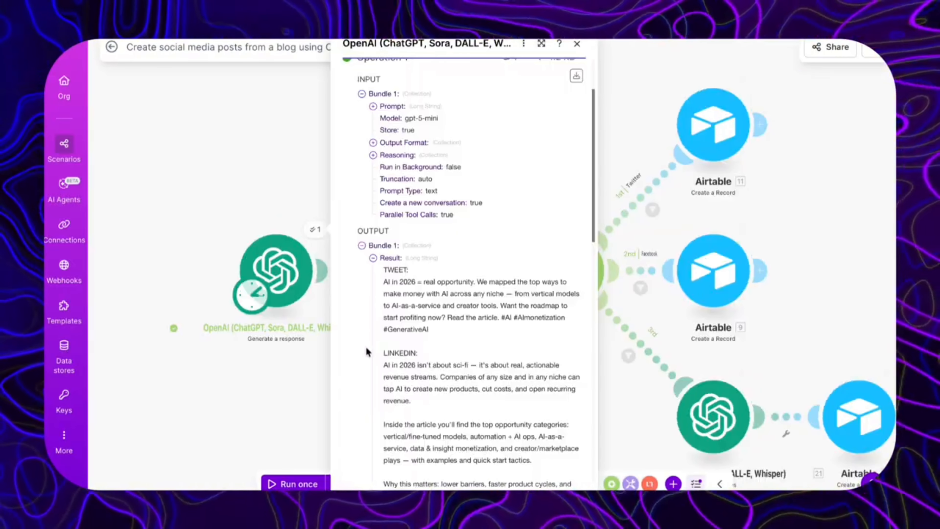
{"action": "scroll", "coordinate": [366, 391], "scroll_direction": "down", "scroll_amount": 3}
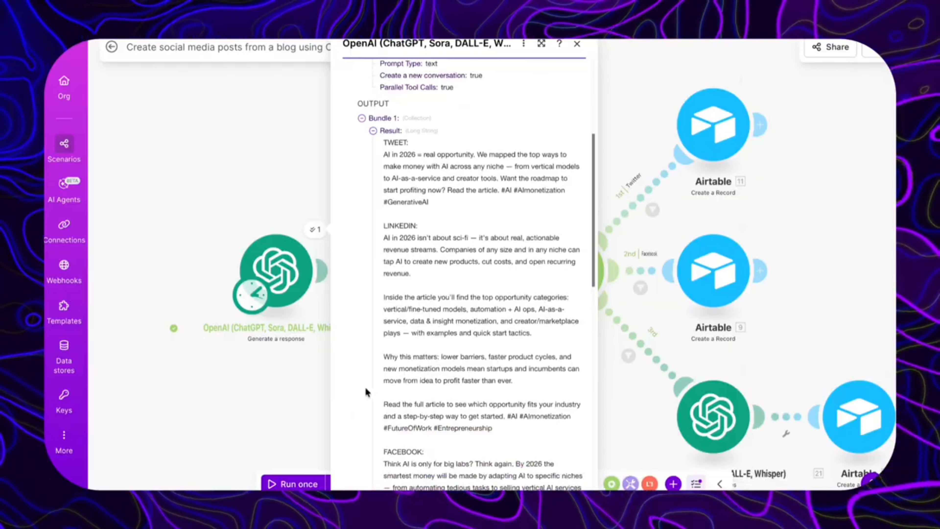
{"action": "scroll", "coordinate": [553, 439], "scroll_direction": "down", "scroll_amount": 2}
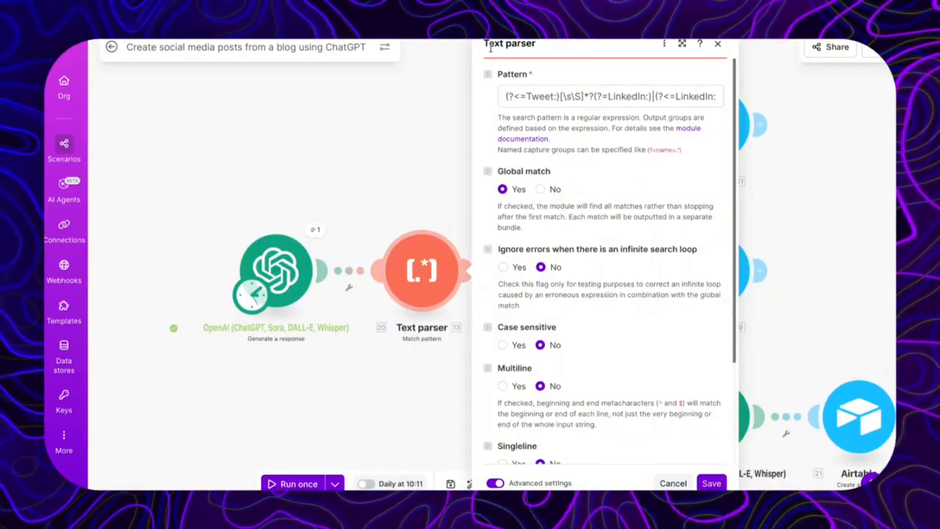
Step: Review the Text parser's pattern, global match, case sensitivity and Text mapping to the OpenAI Result, and save the module
{"action": "left_click_drag", "start_coordinate": [505, 97], "coordinate": [741, 107]}
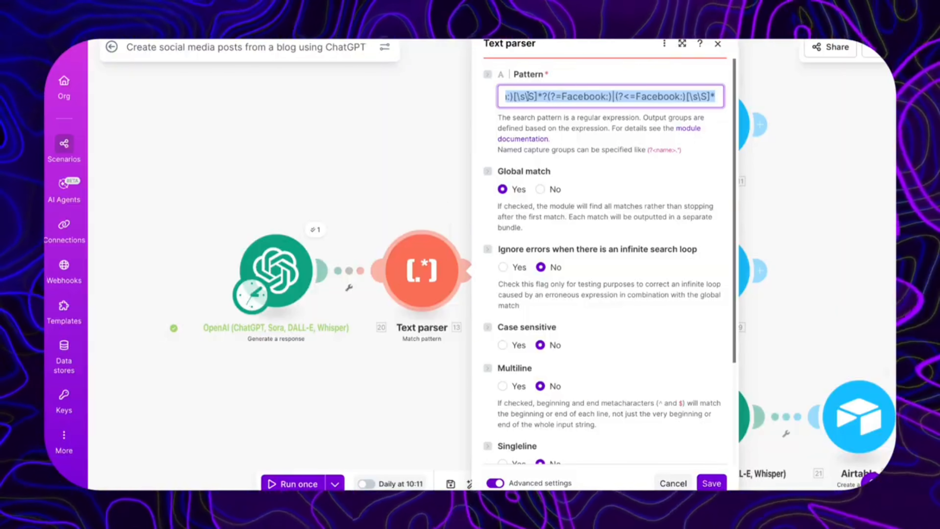
{"action": "scroll", "coordinate": [611, 252], "scroll_direction": "down", "scroll_amount": 4}
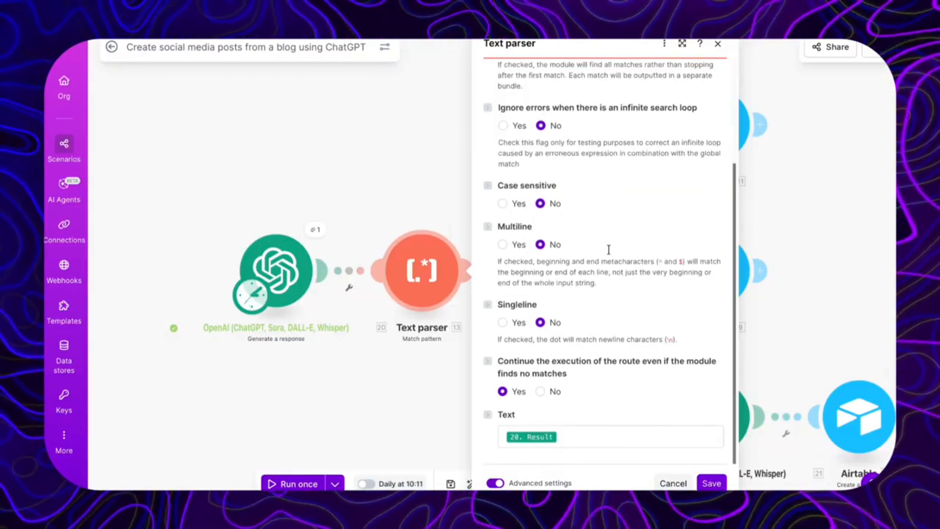
{"action": "scroll", "coordinate": [609, 248], "scroll_direction": "up", "scroll_amount": 4}
{"action": "scroll", "coordinate": [616, 195], "scroll_direction": "down", "scroll_amount": 4}
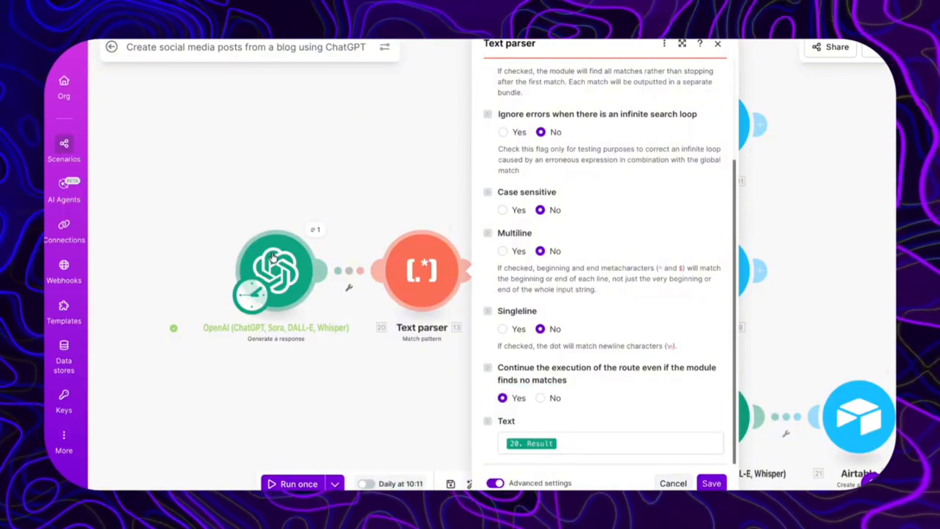
{"action": "scroll", "coordinate": [584, 267], "scroll_direction": "up", "scroll_amount": 3}
{"action": "scroll", "coordinate": [540, 302], "scroll_direction": "down", "scroll_amount": 2}
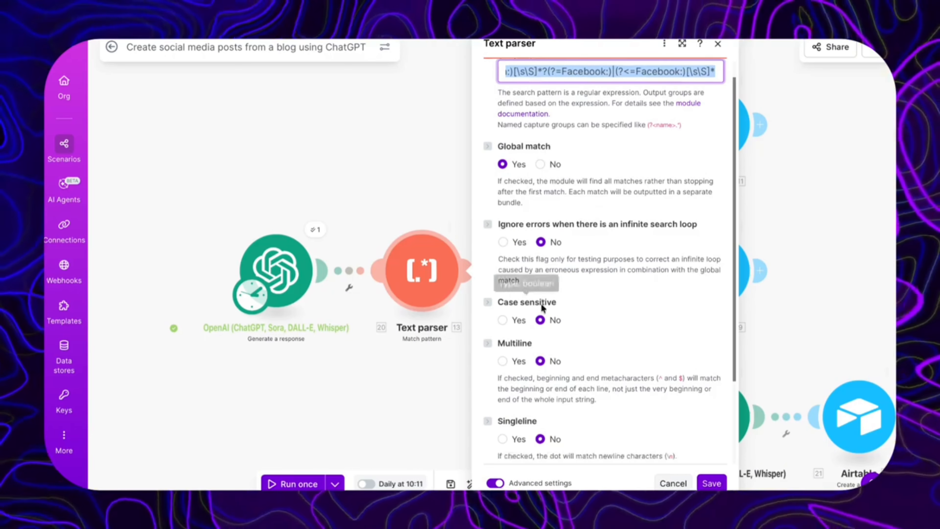
{"action": "scroll", "coordinate": [536, 355], "scroll_direction": "down", "scroll_amount": 2}
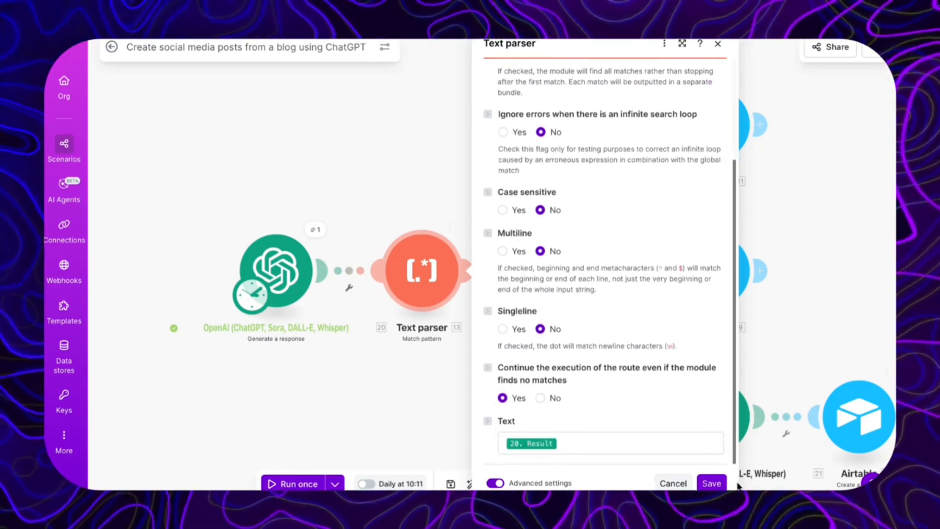
{"action": "left_click", "coordinate": [711, 483]}
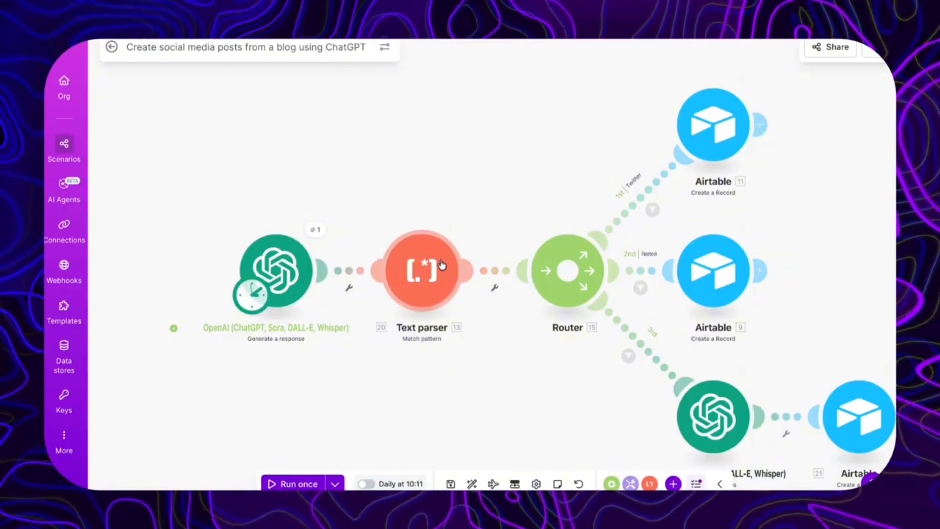
Step: Try adding a Router from the Flow Control app as a separate module in the free canvas area
{"action": "left_click_drag", "start_coordinate": [475, 213], "coordinate": [442, 139]}
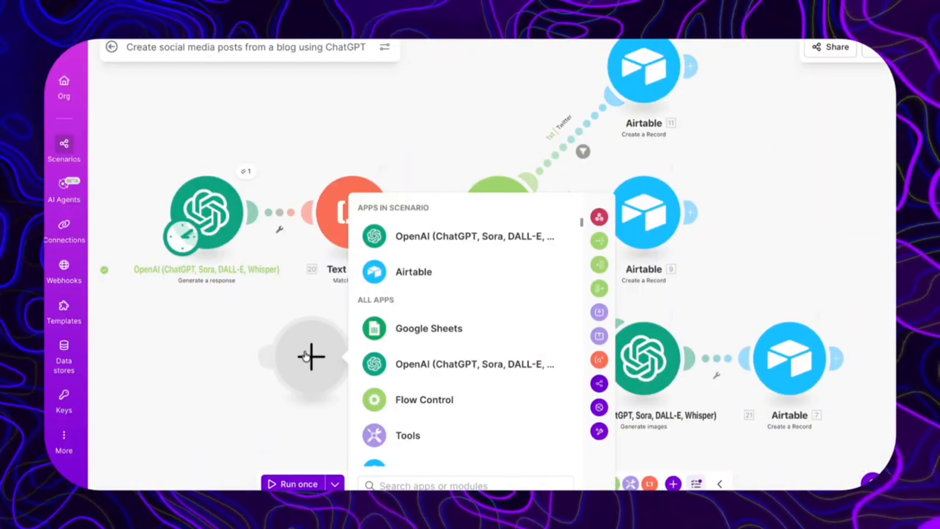
{"action": "scroll", "coordinate": [384, 315], "scroll_direction": "down", "scroll_amount": 2}
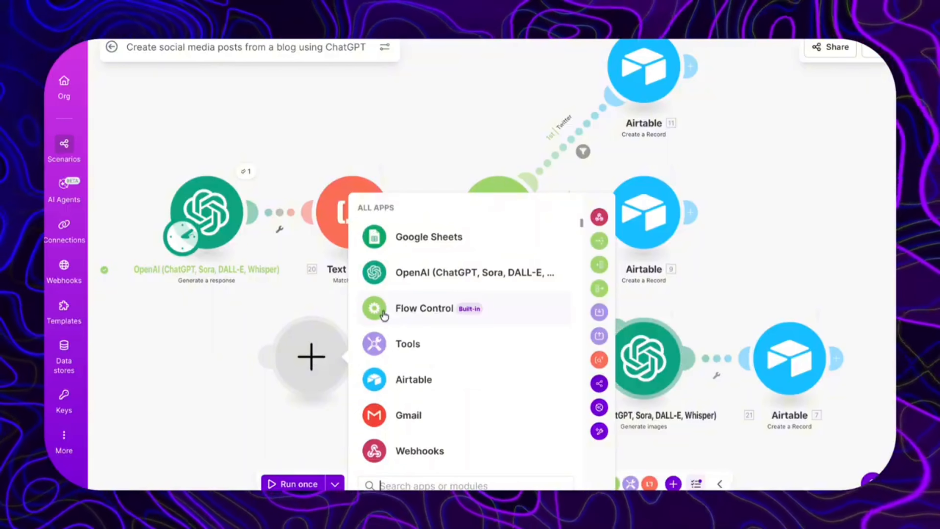
{"action": "left_click", "coordinate": [416, 315]}
{"action": "scroll", "coordinate": [418, 408], "scroll_direction": "down", "scroll_amount": 2}
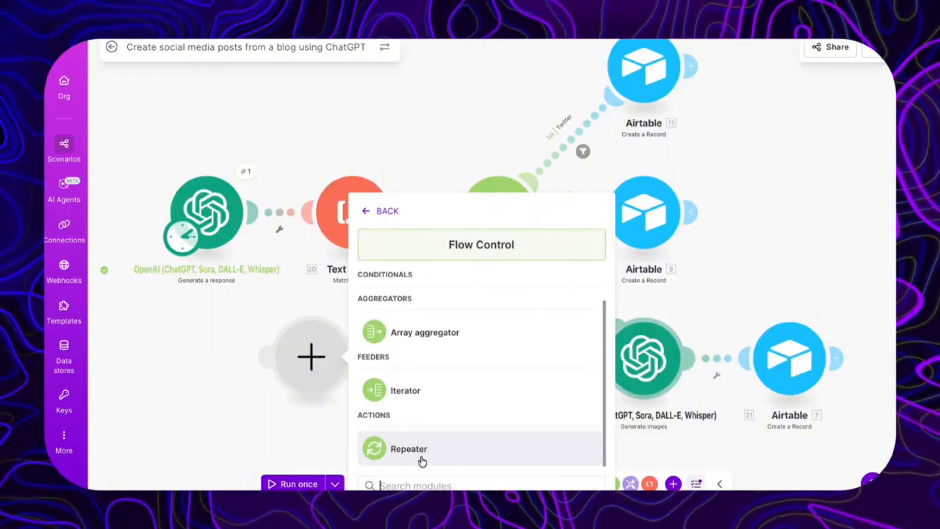
{"action": "scroll", "coordinate": [426, 400], "scroll_direction": "up", "scroll_amount": 2}
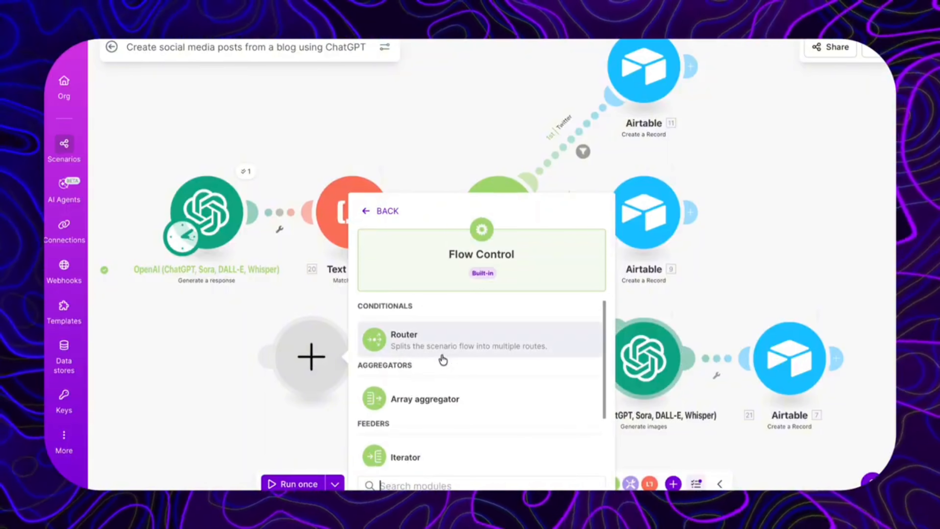
{"action": "left_click", "coordinate": [507, 355]}
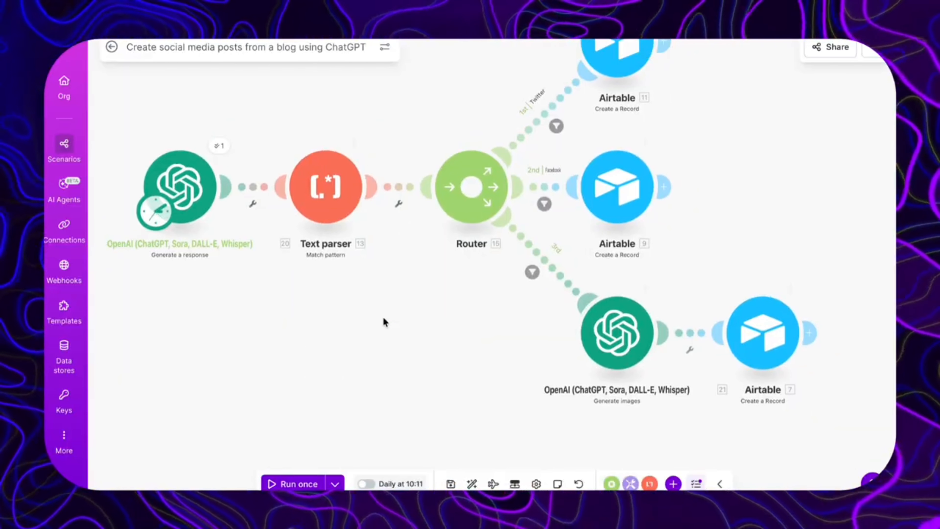
Step: Inspect the filter labels and conditions on the router's third route and its Twitter route
{"action": "left_click_drag", "start_coordinate": [383, 319], "coordinate": [348, 369]}
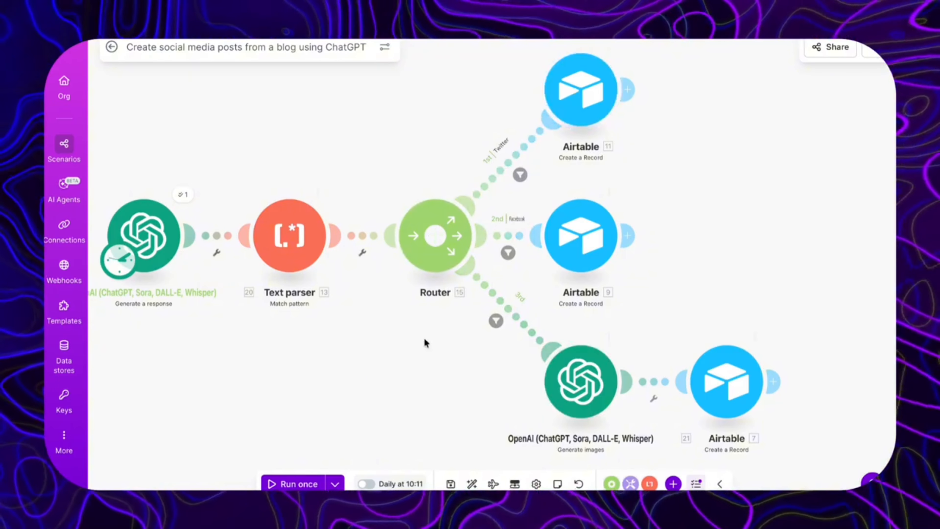
{"action": "left_click", "coordinate": [496, 321]}
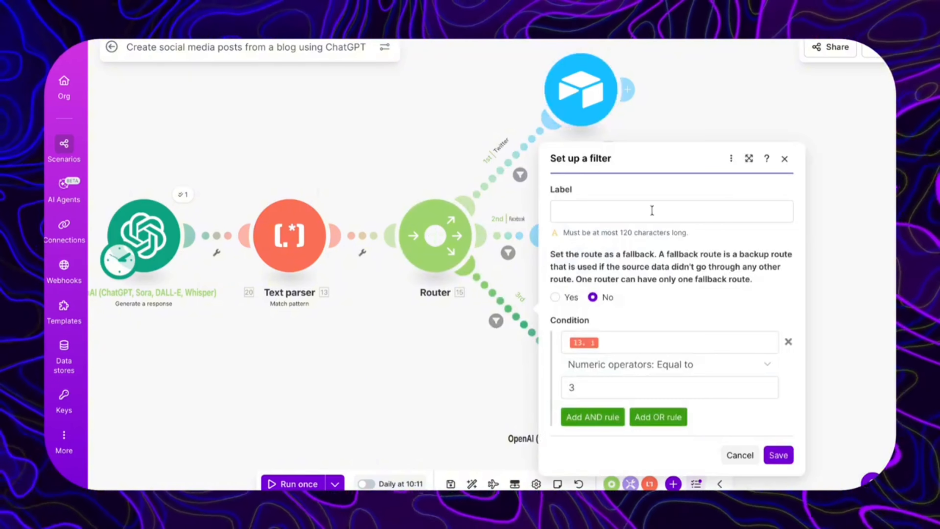
{"action": "left_click", "coordinate": [413, 353]}
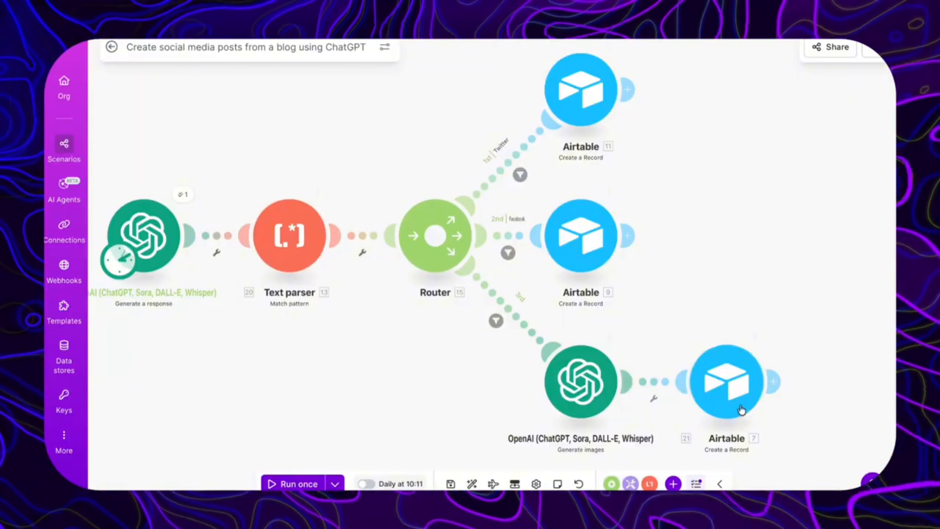
{"action": "left_click_drag", "start_coordinate": [393, 316], "coordinate": [365, 334]}
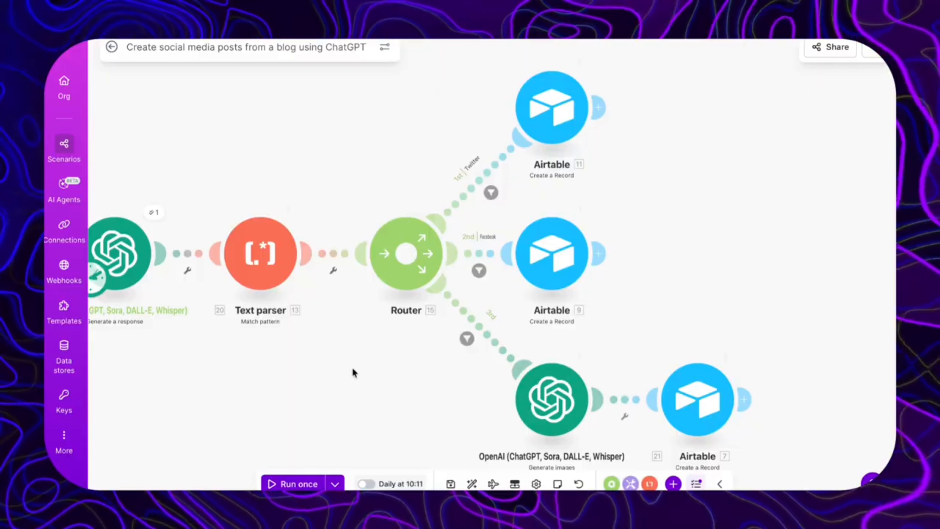
{"action": "left_click_drag", "start_coordinate": [322, 214], "coordinate": [293, 287]}
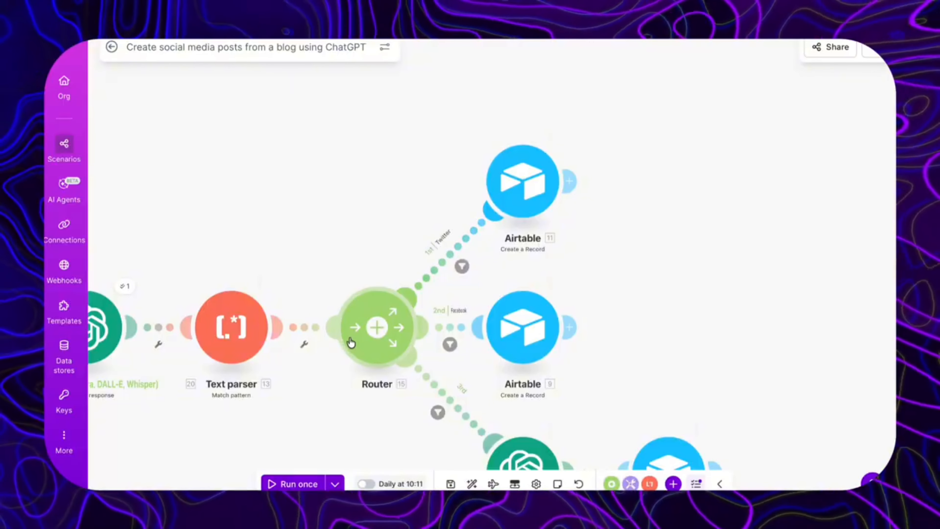
{"action": "left_click", "coordinate": [461, 266]}
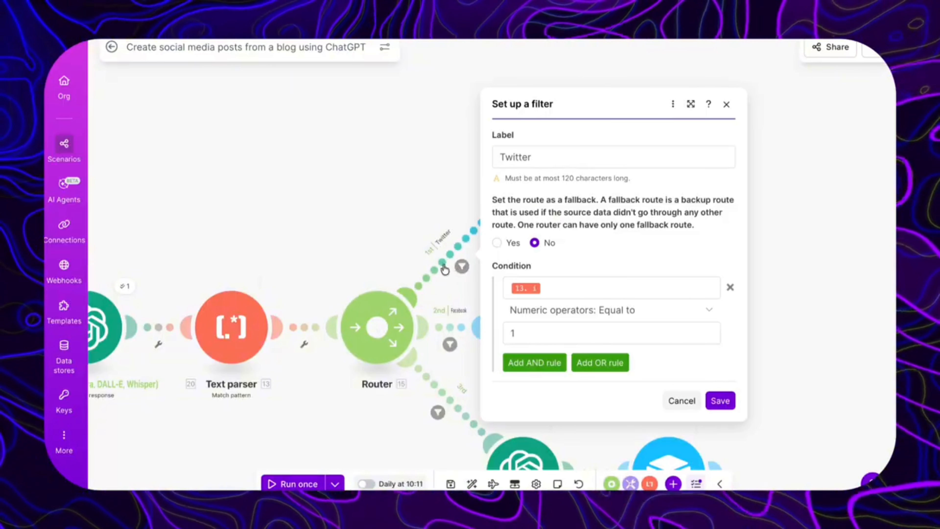
{"action": "left_click_drag", "start_coordinate": [539, 159], "coordinate": [481, 154]}
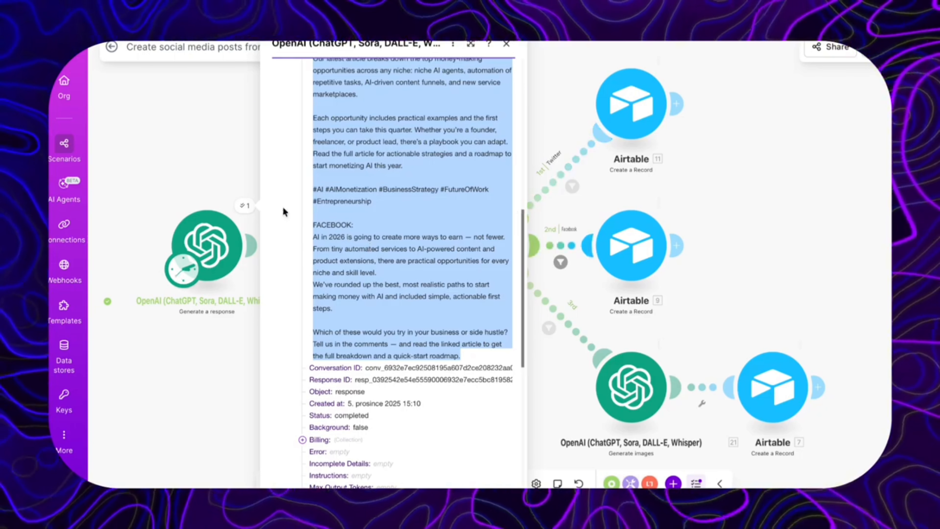
Step: Run only the Text parser module, using the copied OpenAI post text as both the file name and the file data
{"action": "left_click", "coordinate": [211, 145]}
{"action": "right_click", "coordinate": [353, 244]}
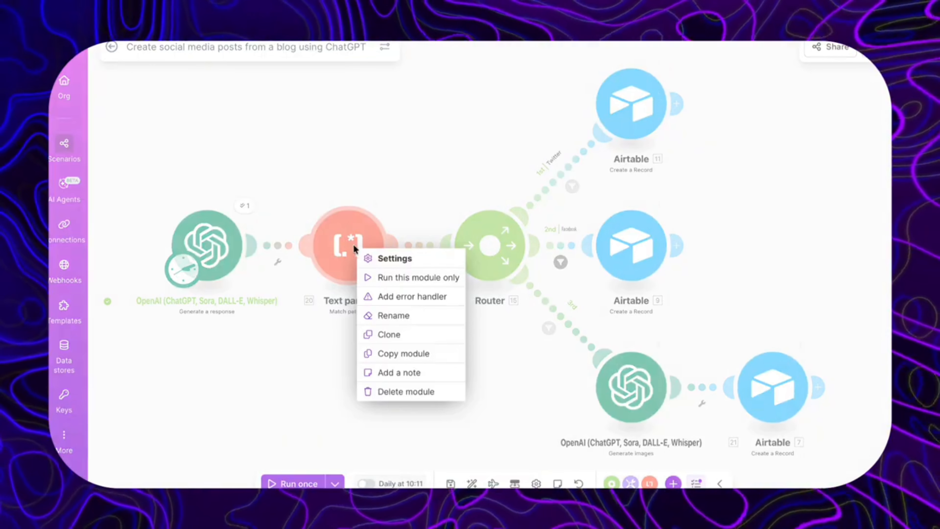
{"action": "left_click", "coordinate": [399, 278]}
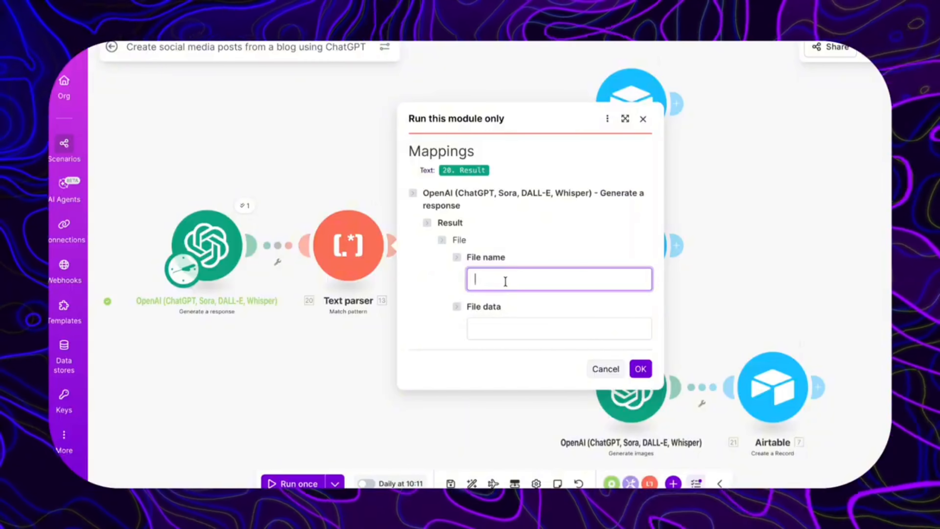
{"action": "left_click", "coordinate": [502, 324]}
{"action": "key", "text": "ctrl+v"}
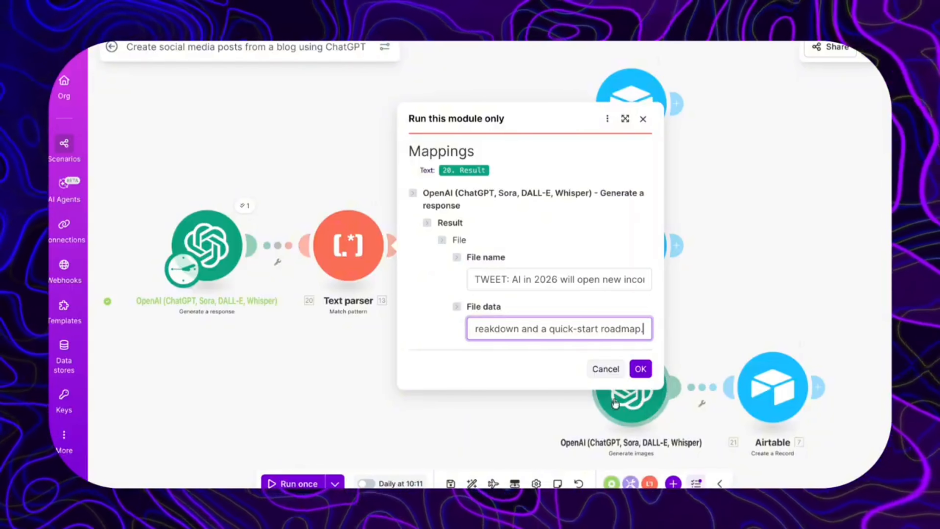
{"action": "left_click", "coordinate": [641, 369]}
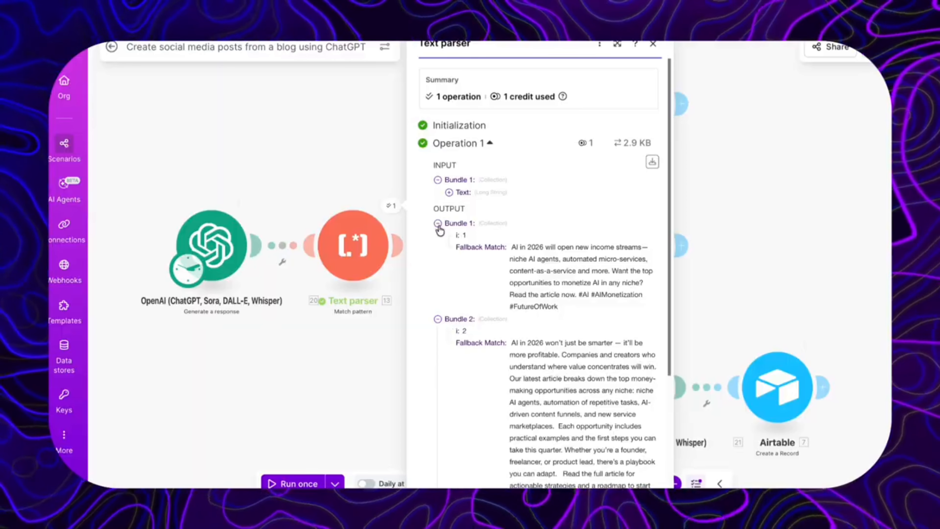
Step: Examine the i value and Fallback Match text of each of the three output bundles from the Text parser run
{"action": "double_click", "coordinate": [464, 235]}
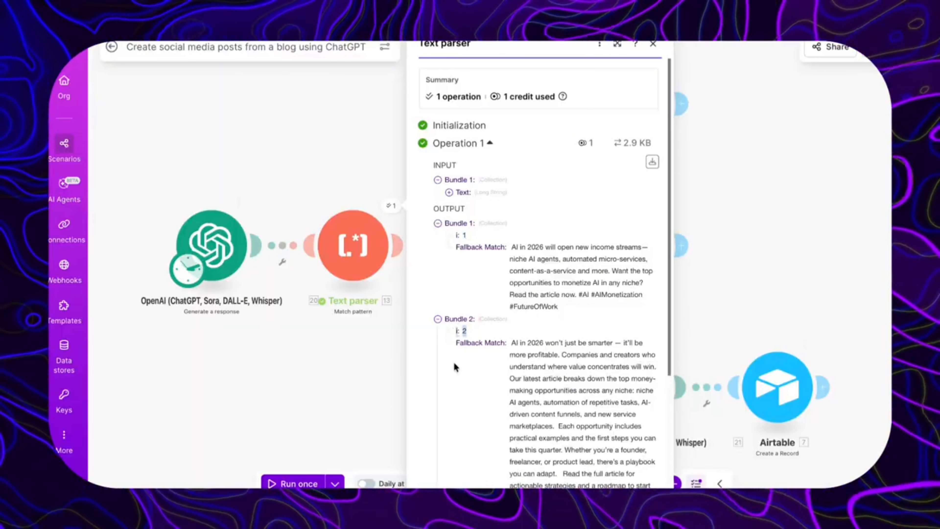
{"action": "scroll", "coordinate": [454, 361], "scroll_direction": "down", "scroll_amount": 5}
{"action": "scroll", "coordinate": [463, 364], "scroll_direction": "up", "scroll_amount": 5}
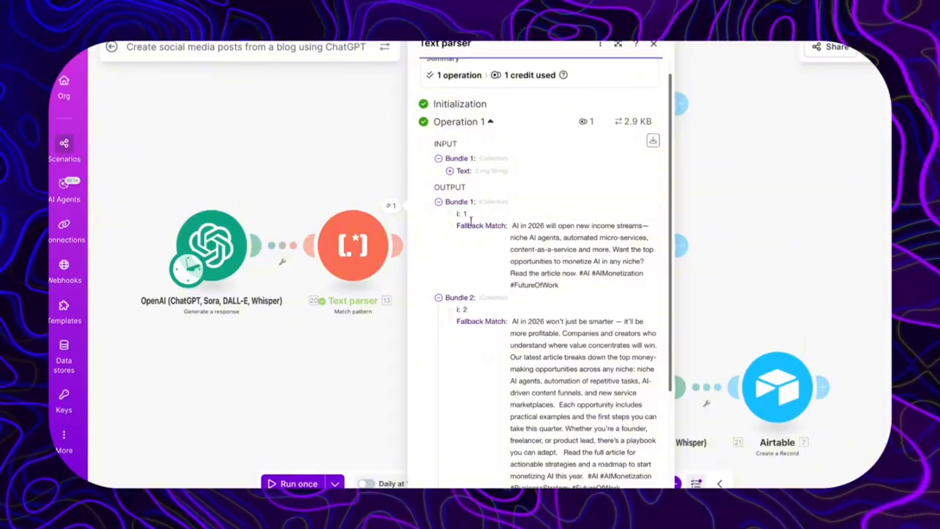
{"action": "scroll", "coordinate": [447, 361], "scroll_direction": "down", "scroll_amount": 2}
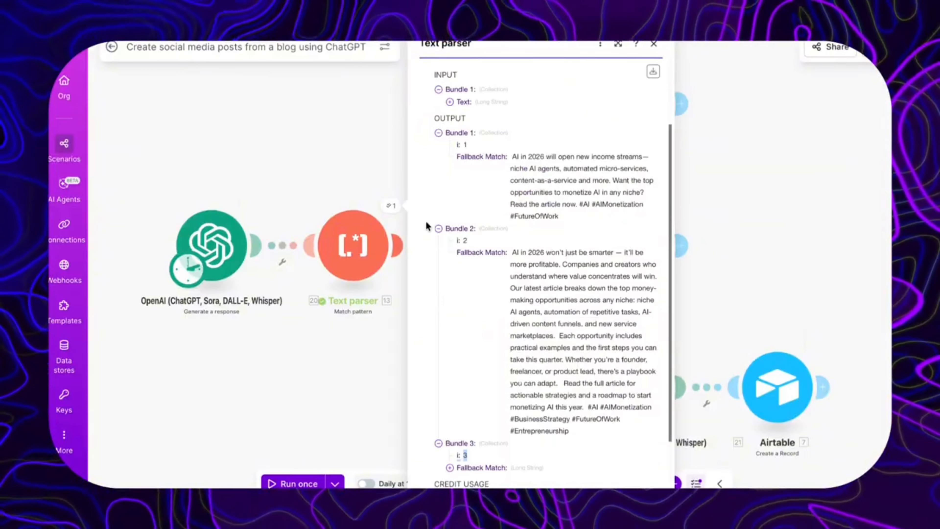
{"action": "scroll", "coordinate": [542, 274], "scroll_direction": "down", "scroll_amount": 2}
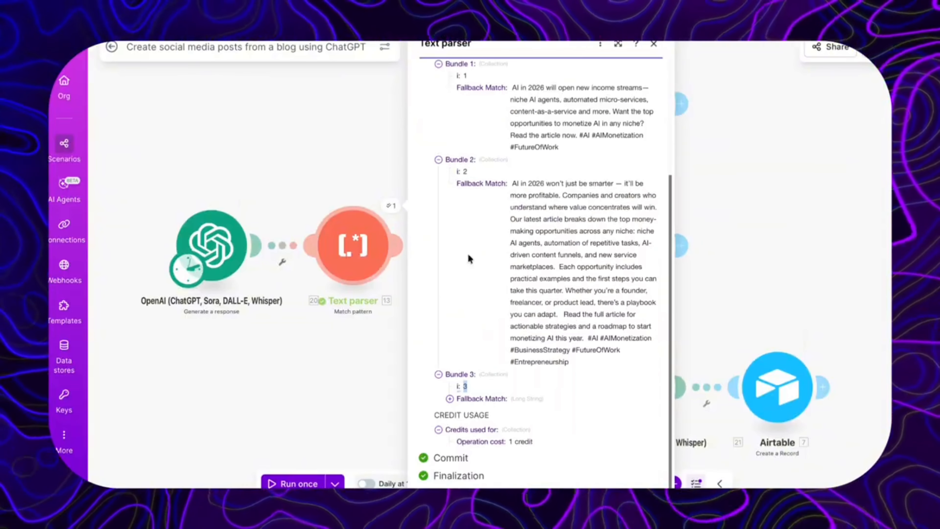
{"action": "left_click", "coordinate": [449, 399]}
{"action": "scroll", "coordinate": [519, 319], "scroll_direction": "down", "scroll_amount": 15}
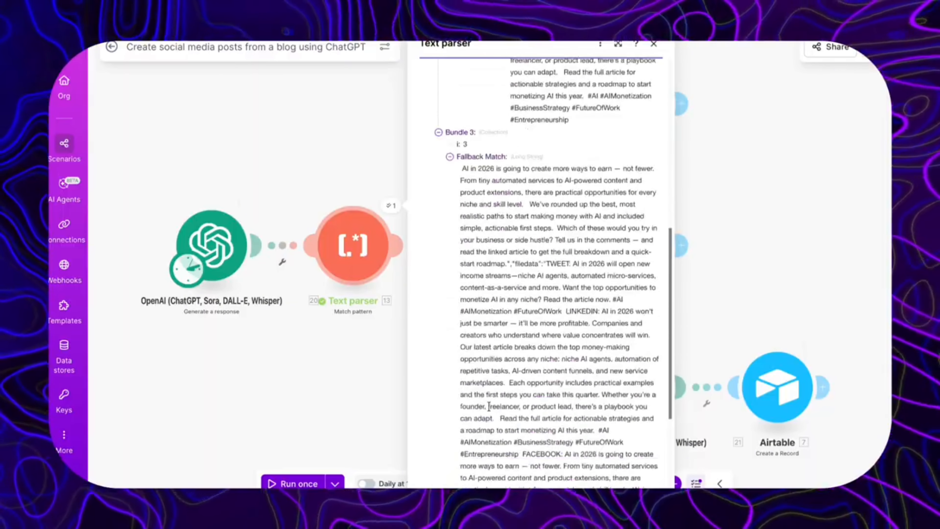
{"action": "scroll", "coordinate": [419, 279], "scroll_direction": "up", "scroll_amount": 5}
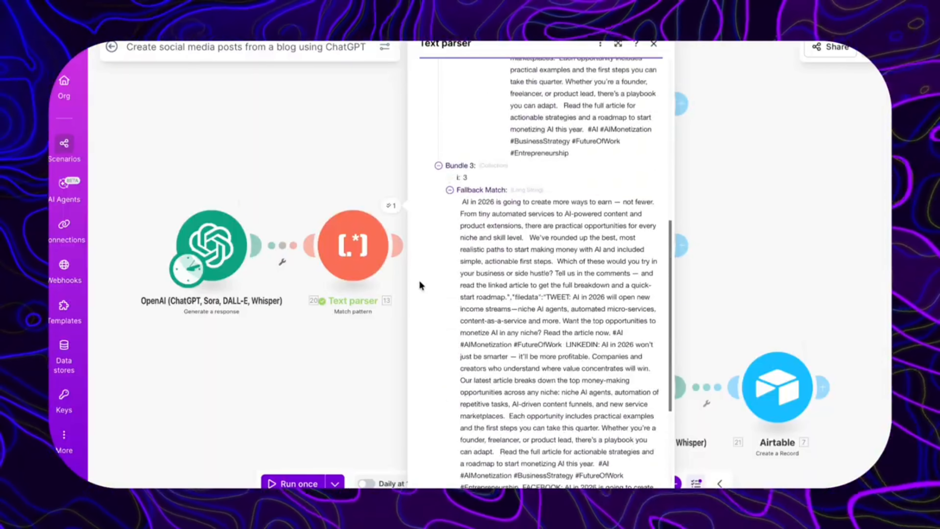
{"action": "left_click_drag", "start_coordinate": [477, 178], "coordinate": [445, 177]}
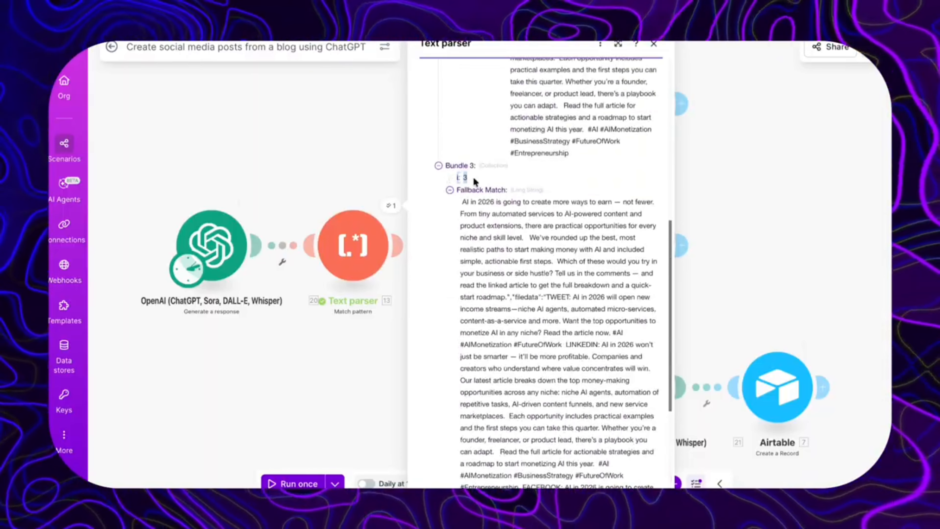
{"action": "scroll", "coordinate": [470, 174], "scroll_direction": "up", "scroll_amount": 6}
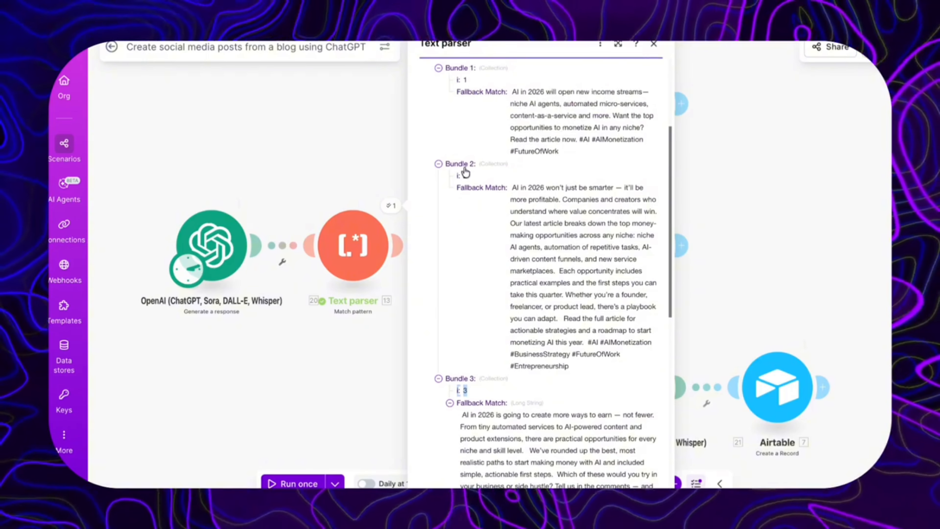
{"action": "scroll", "coordinate": [466, 173], "scroll_direction": "up", "scroll_amount": 2}
{"action": "left_click", "coordinate": [381, 169]}
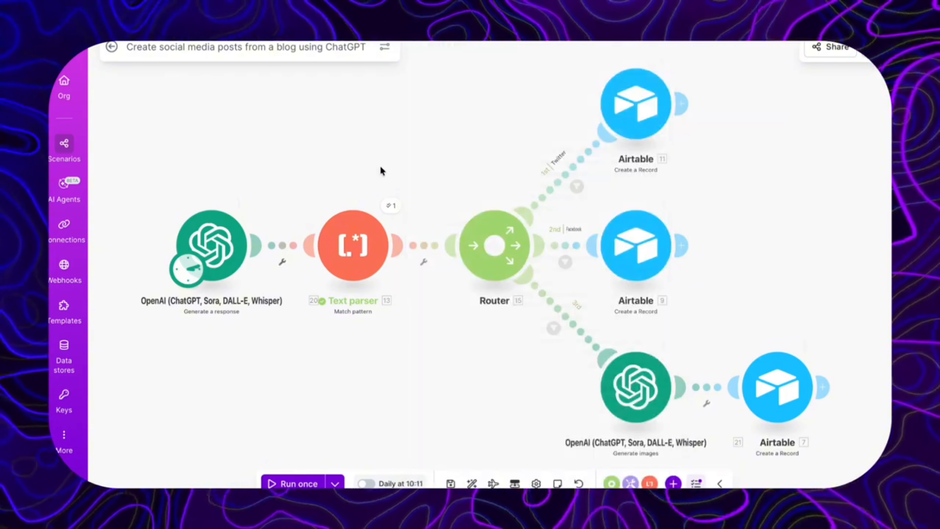
Step: Check the Twitter route's filter condition and its Airtable module's connection, base, table, content and platform settings
{"action": "left_click", "coordinate": [576, 192]}
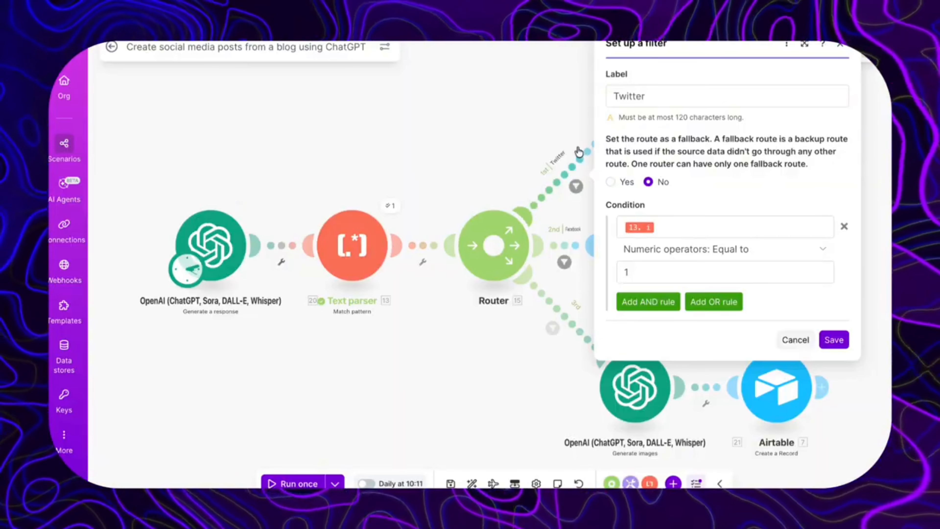
{"action": "left_click", "coordinate": [513, 133]}
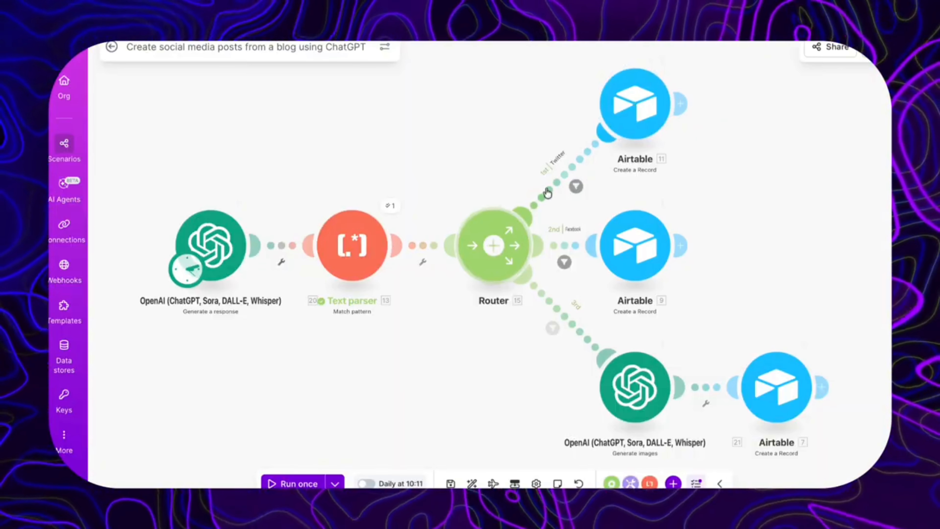
{"action": "left_click", "coordinate": [631, 122]}
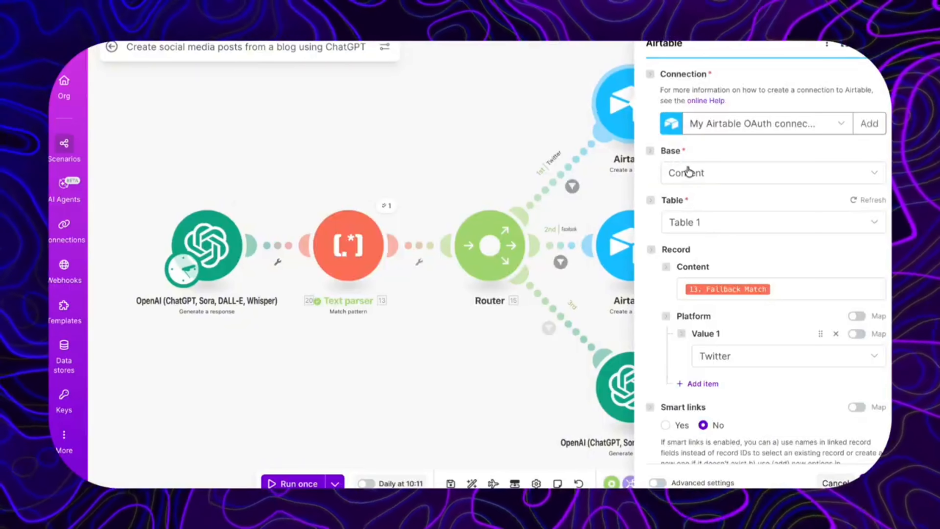
{"action": "scroll", "coordinate": [845, 240], "scroll_direction": "down", "scroll_amount": 2}
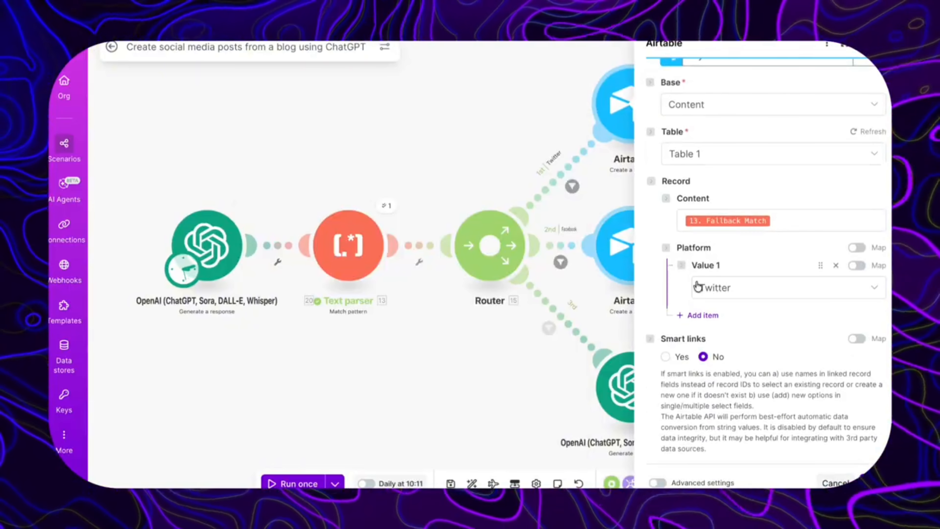
{"action": "scroll", "coordinate": [733, 139], "scroll_direction": "up", "scroll_amount": 2}
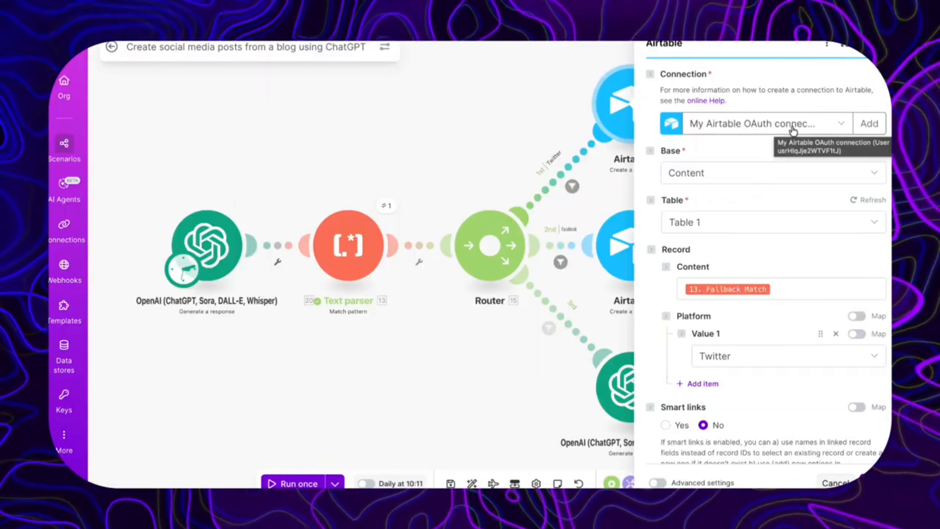
{"action": "left_click", "coordinate": [509, 114]}
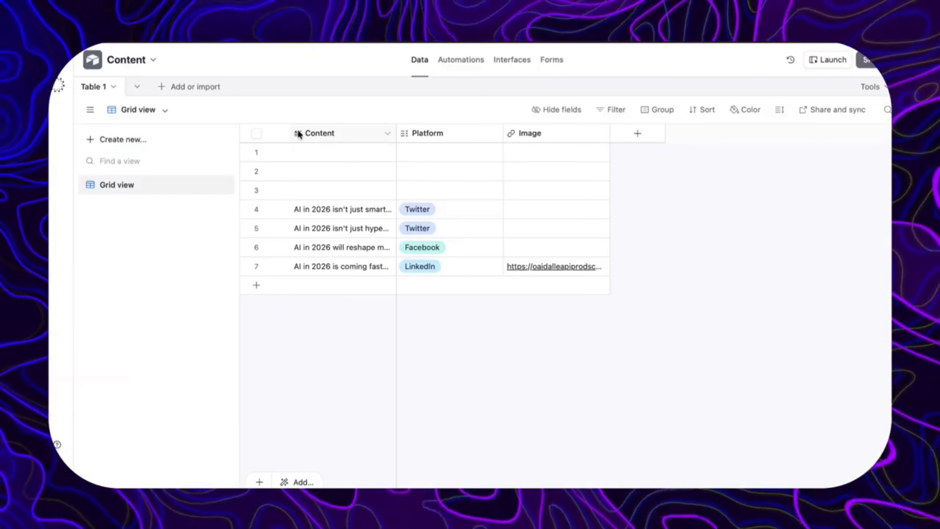
Step: In the Airtable base, review the field types of Content and Platform and the Platform options, saving both fields
{"action": "right_click", "coordinate": [331, 134]}
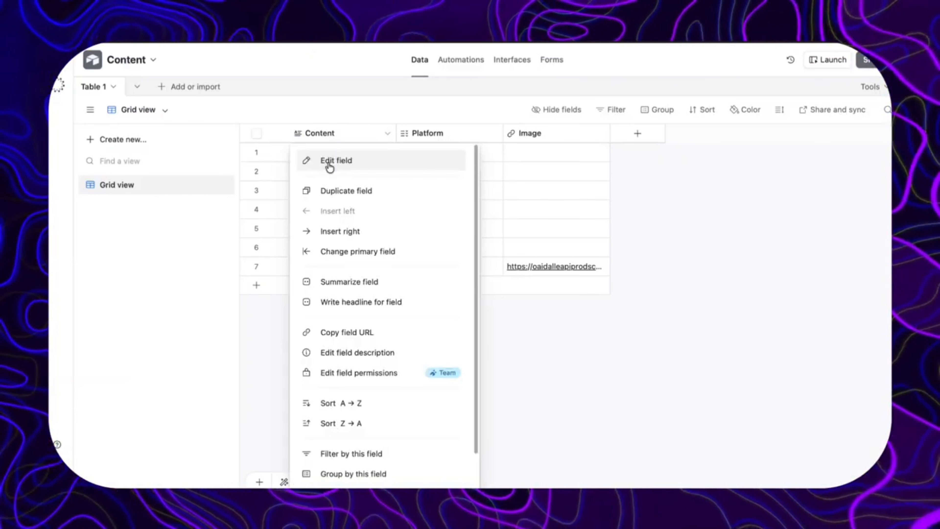
{"action": "left_click", "coordinate": [330, 165]}
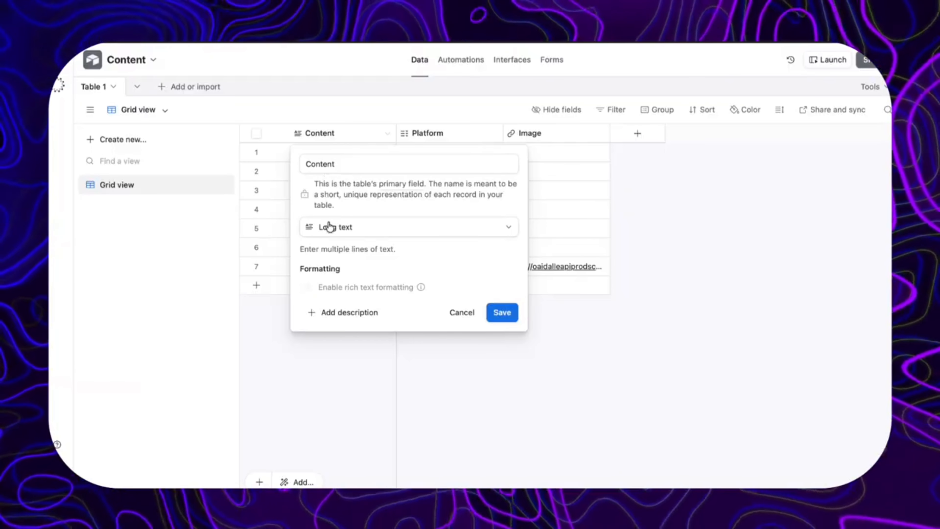
{"action": "left_click", "coordinate": [507, 313]}
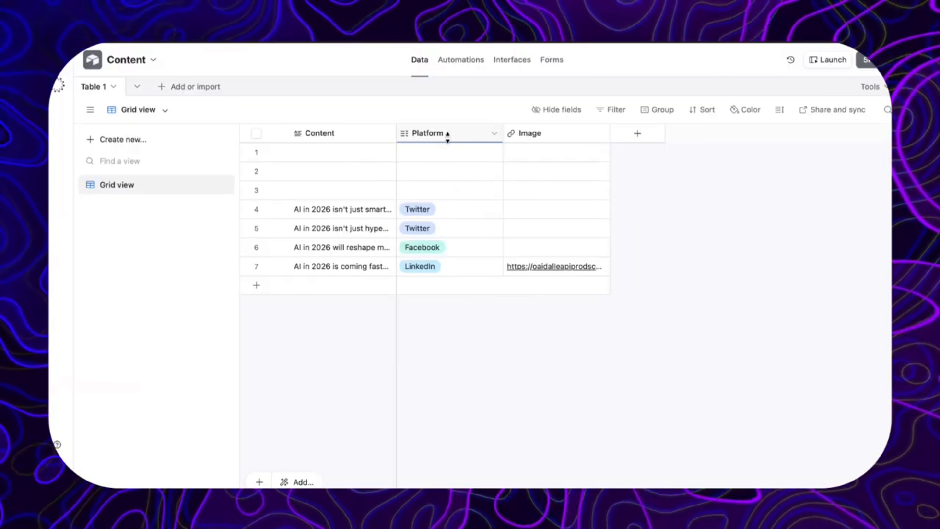
{"action": "right_click", "coordinate": [438, 139]}
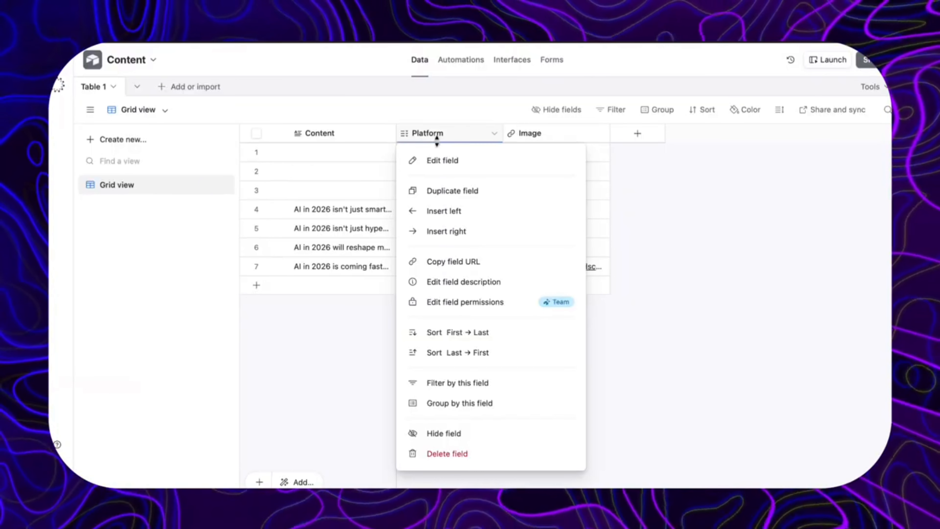
{"action": "left_click", "coordinate": [434, 159]}
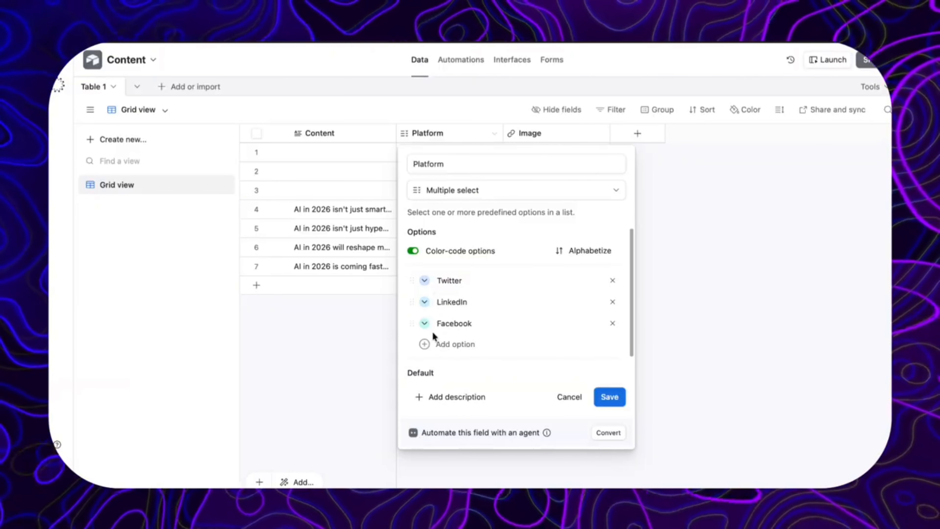
{"action": "left_click", "coordinate": [608, 397]}
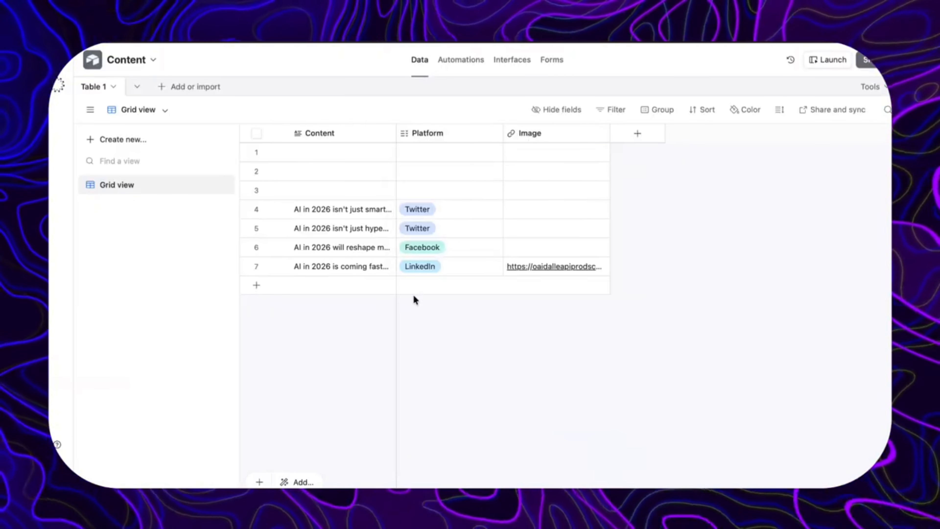
Step: Set the Image field's type to URL and save the field
{"action": "right_click", "coordinate": [524, 138]}
{"action": "left_click", "coordinate": [536, 159]}
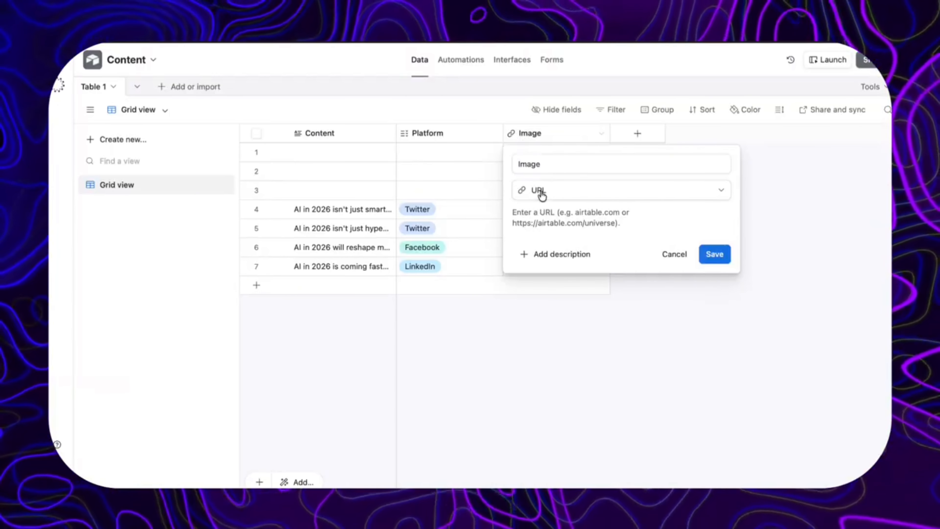
{"action": "left_click", "coordinate": [538, 192]}
{"action": "type", "text": "URL"}
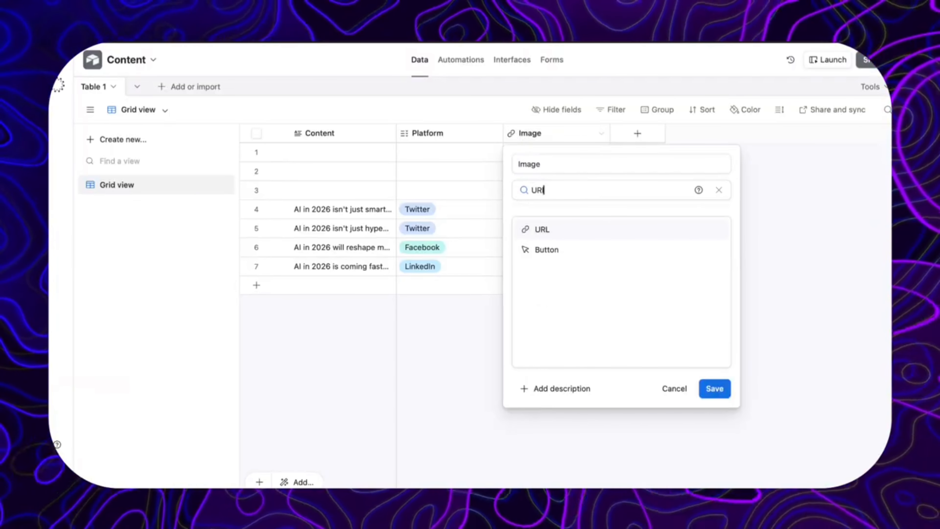
{"action": "left_click", "coordinate": [540, 231]}
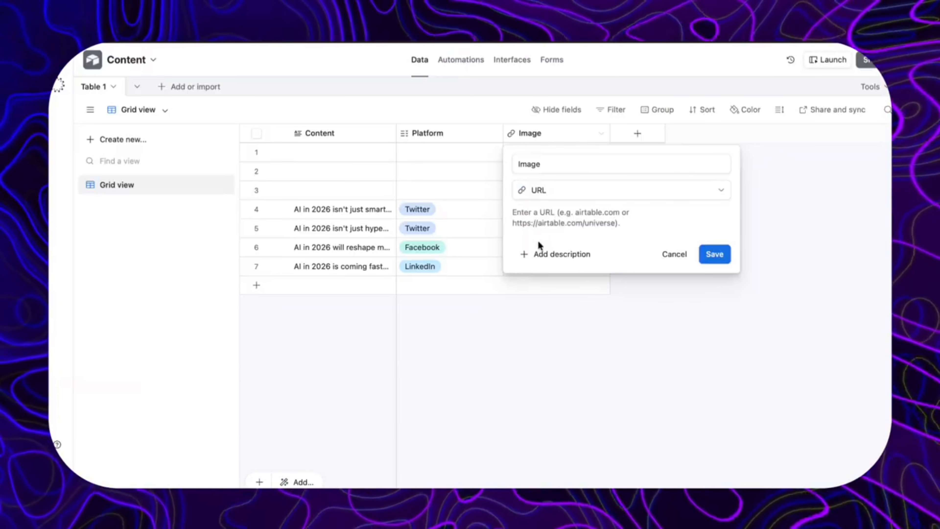
{"action": "left_click", "coordinate": [717, 255]}
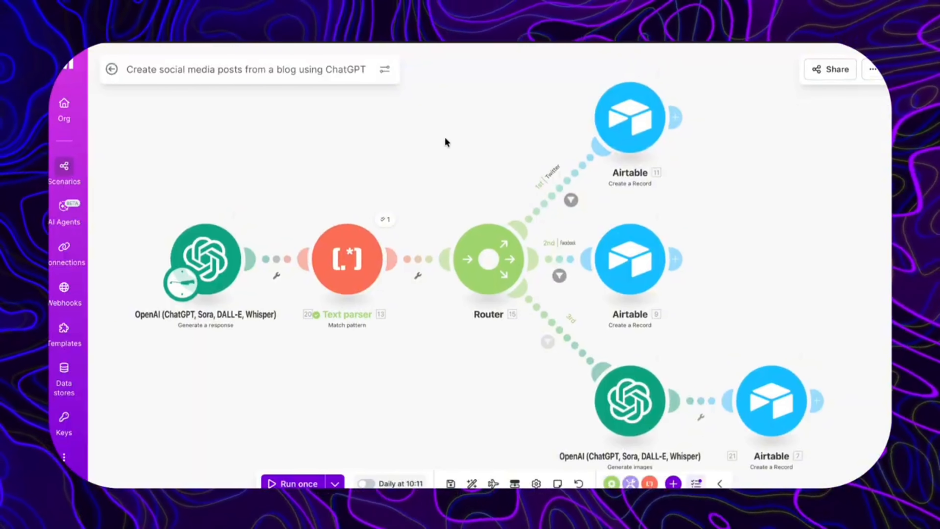
Step: Back in the Make scenario, inspect the Content mapping and available Platform options in the Twitter route's Airtable module
{"action": "left_click_drag", "start_coordinate": [445, 138], "coordinate": [349, 184]}
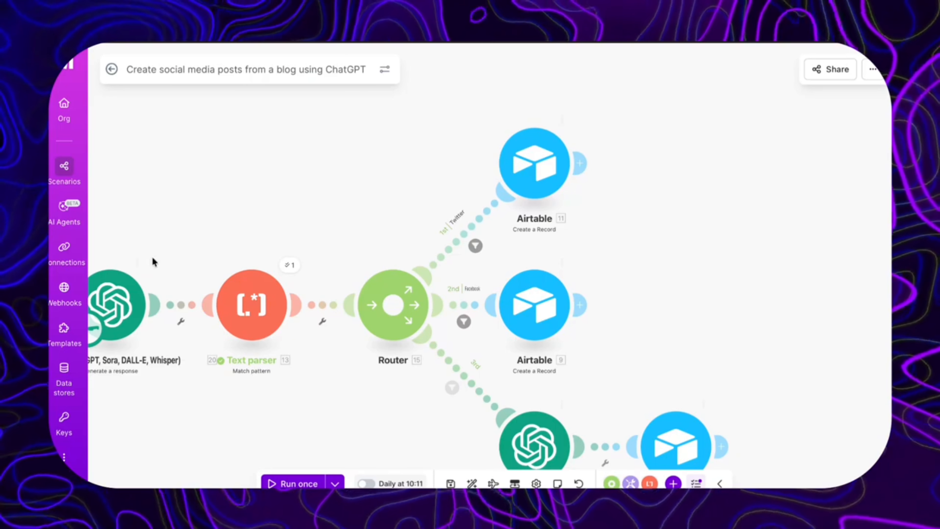
{"action": "left_click_drag", "start_coordinate": [383, 221], "coordinate": [320, 229]}
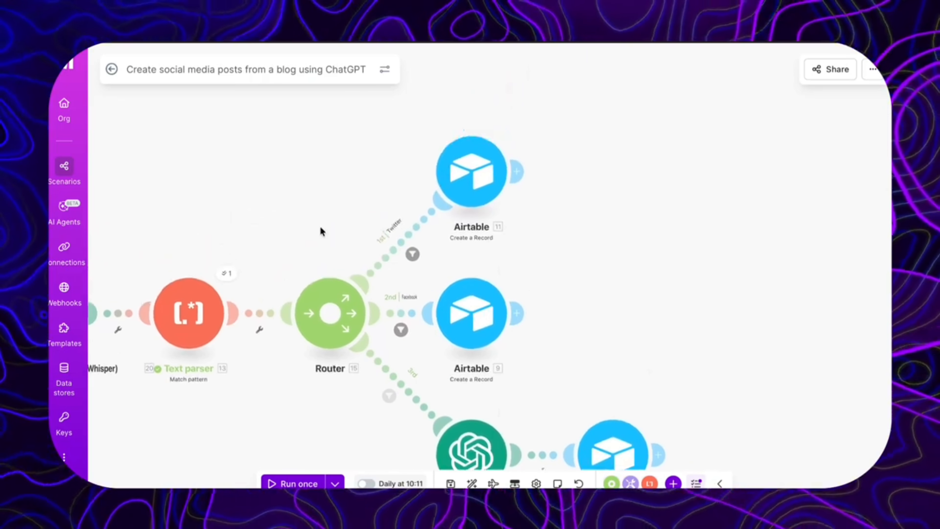
{"action": "left_click", "coordinate": [458, 182]}
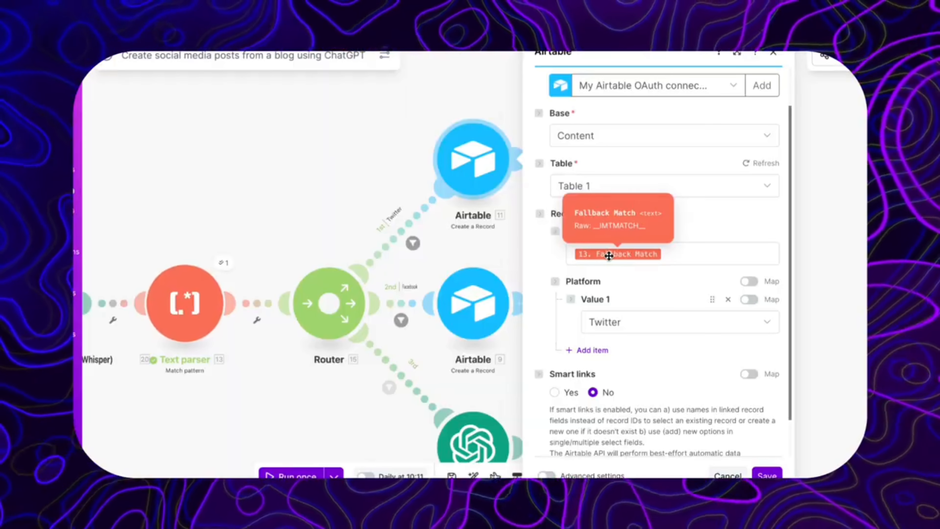
{"action": "scroll", "coordinate": [606, 256], "scroll_direction": "down", "scroll_amount": 1}
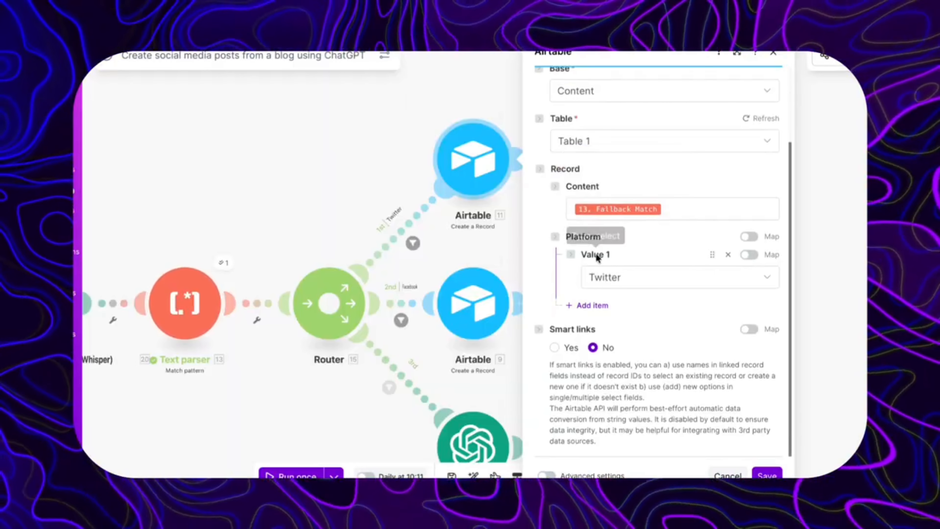
{"action": "left_click", "coordinate": [621, 278]}
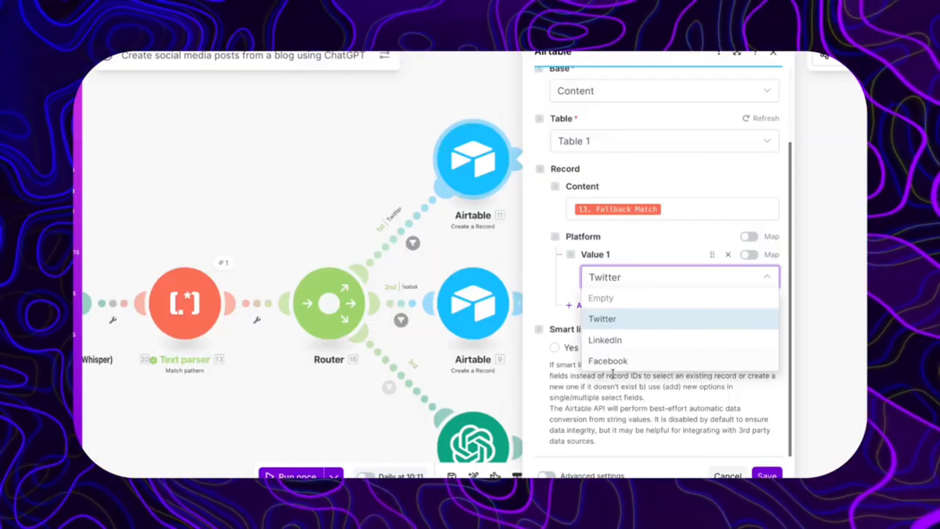
{"action": "left_click", "coordinate": [625, 246]}
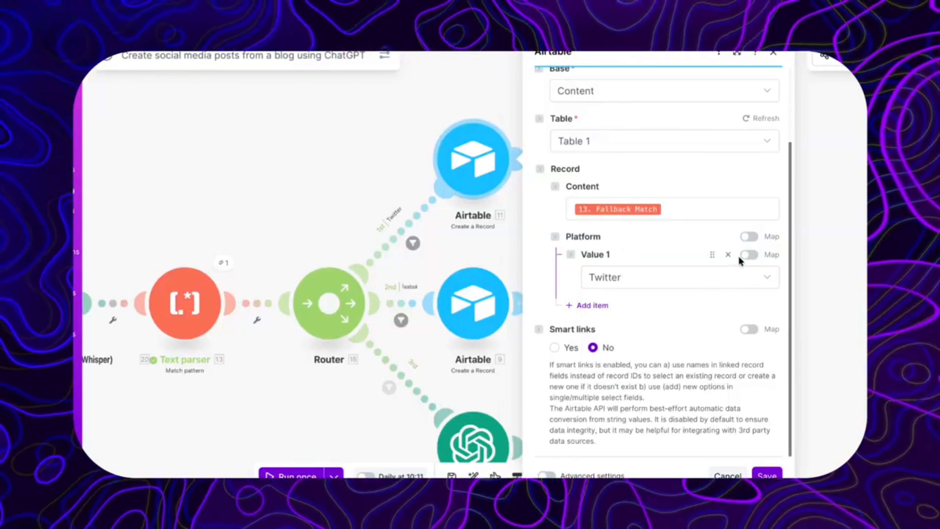
Step: Try switching Platform Value 1 to mapped entry and return it to list selection
{"action": "left_click", "coordinate": [749, 254]}
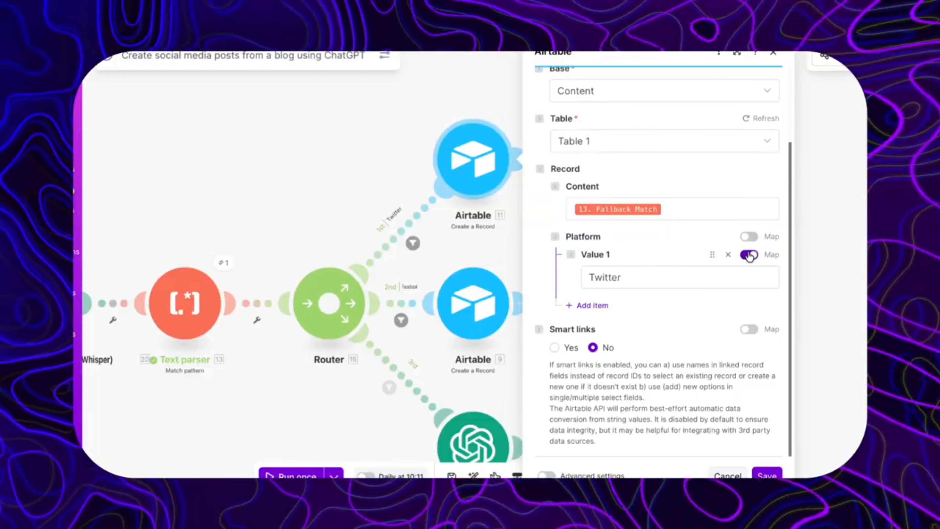
{"action": "left_click", "coordinate": [749, 255]}
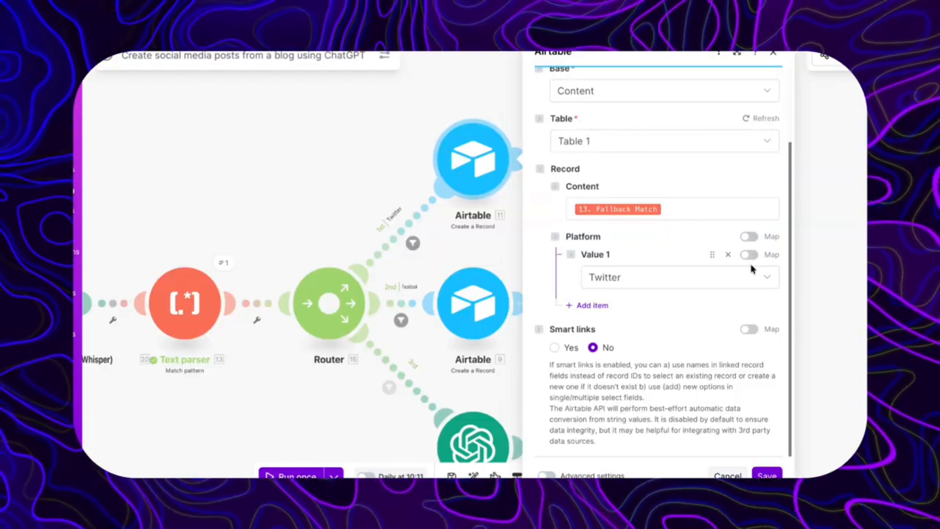
{"action": "left_click", "coordinate": [749, 255]}
{"action": "left_click", "coordinate": [749, 255]}
Step: Choose Twitter as Platform Value 1 in the Twitter route's Airtable module and save the module
{"action": "left_click", "coordinate": [773, 289]}
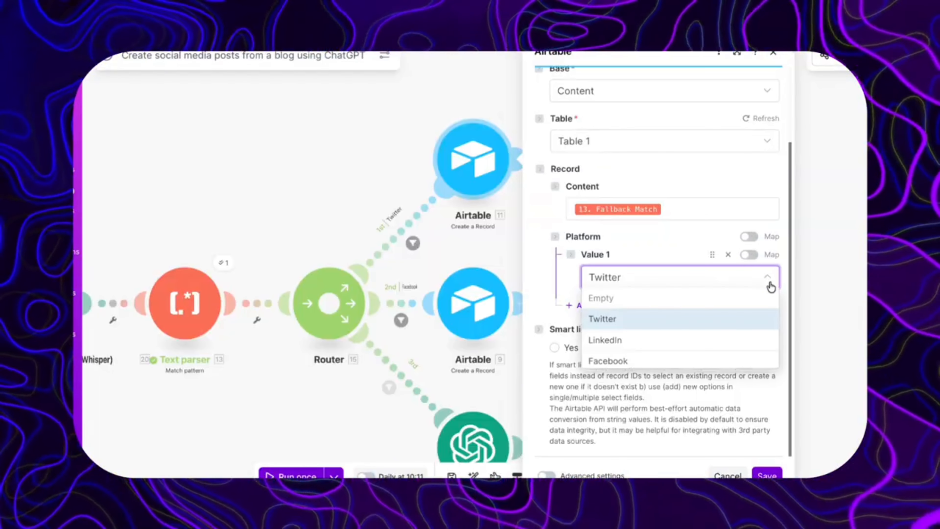
{"action": "left_click", "coordinate": [644, 320]}
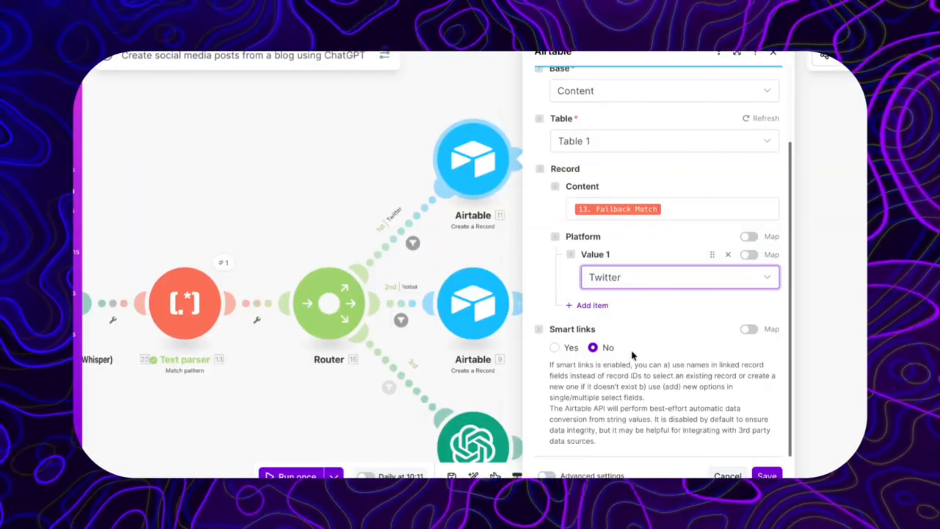
{"action": "left_click", "coordinate": [766, 475]}
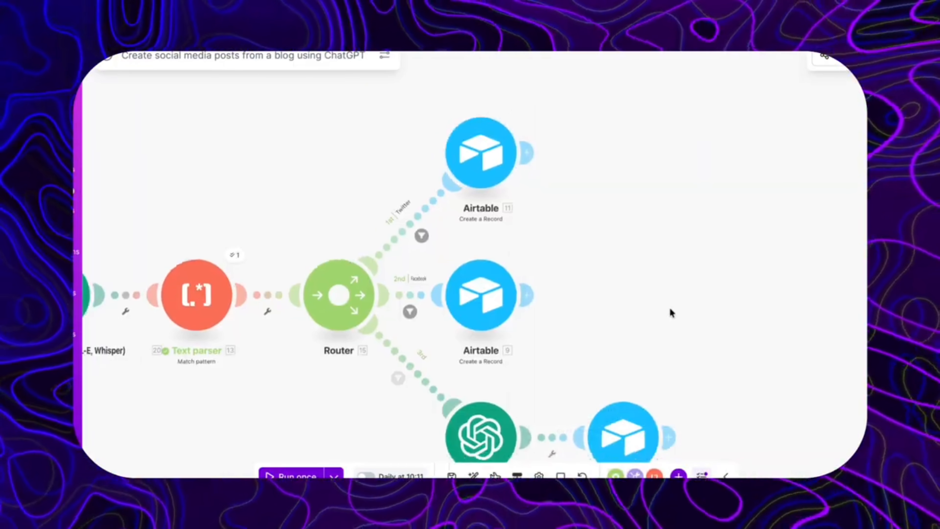